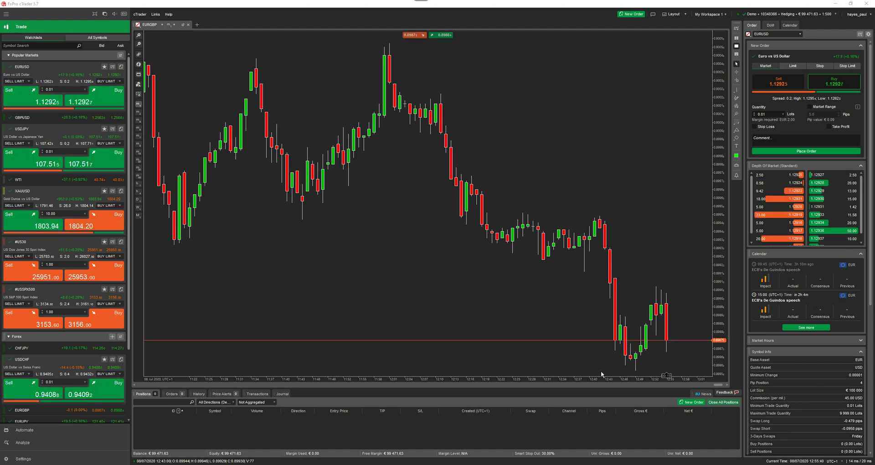
Go to Automate and open the symbol list on the Smart Grid CADJPY instance
{"action": "left_click", "coordinate": [39, 431]}
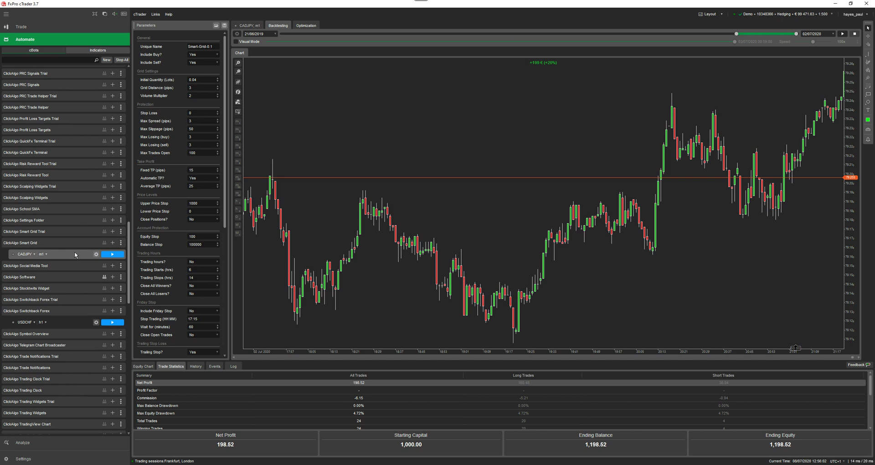
{"action": "left_click", "coordinate": [34, 254]}
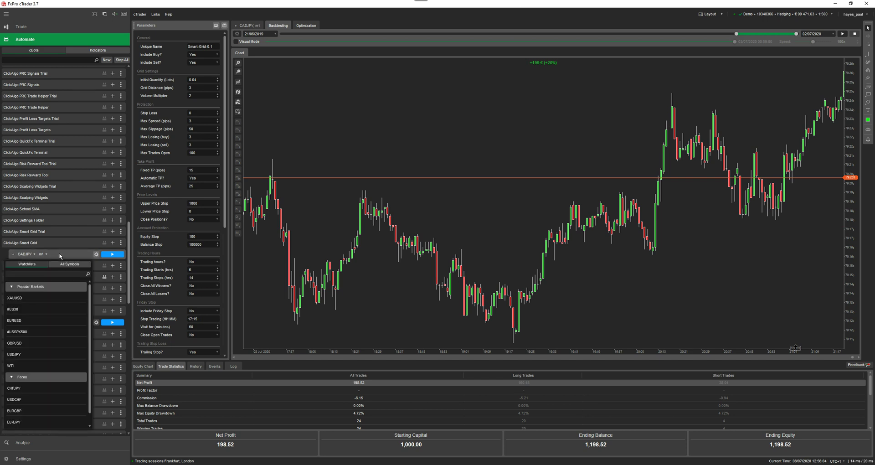
Load 'ClickAlgo Smart Grid, CADJPY.cbotset' into the Smart Grid CADJPY instance
{"action": "right_click", "coordinate": [69, 255]}
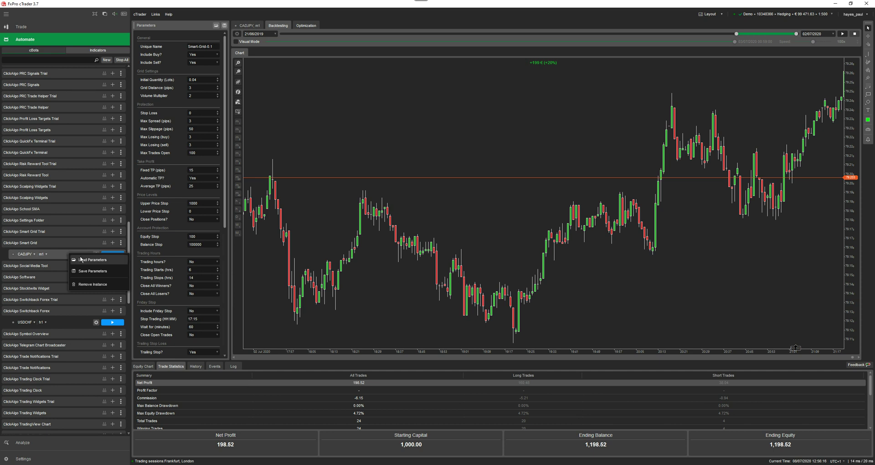
{"action": "left_click", "coordinate": [80, 259]}
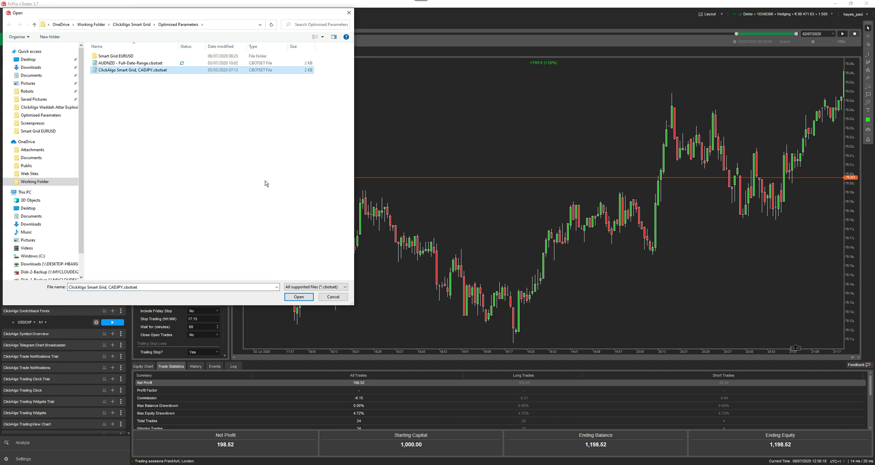
{"action": "left_click", "coordinate": [298, 297]}
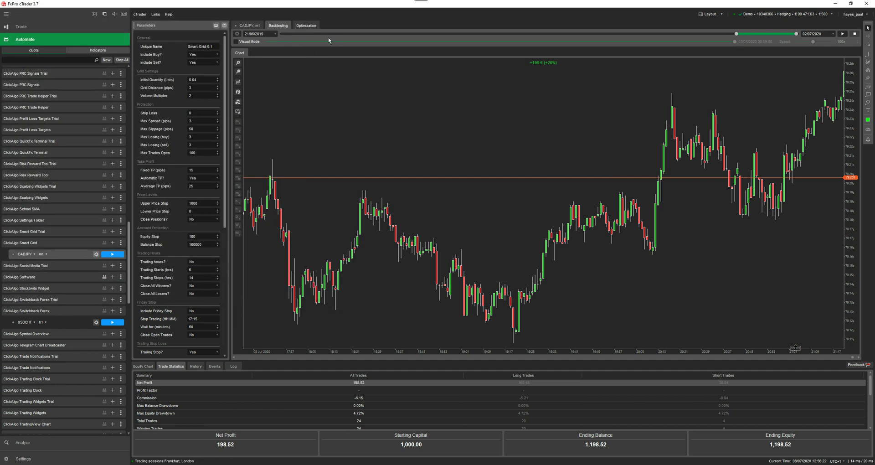
{"action": "left_click", "coordinate": [237, 34]}
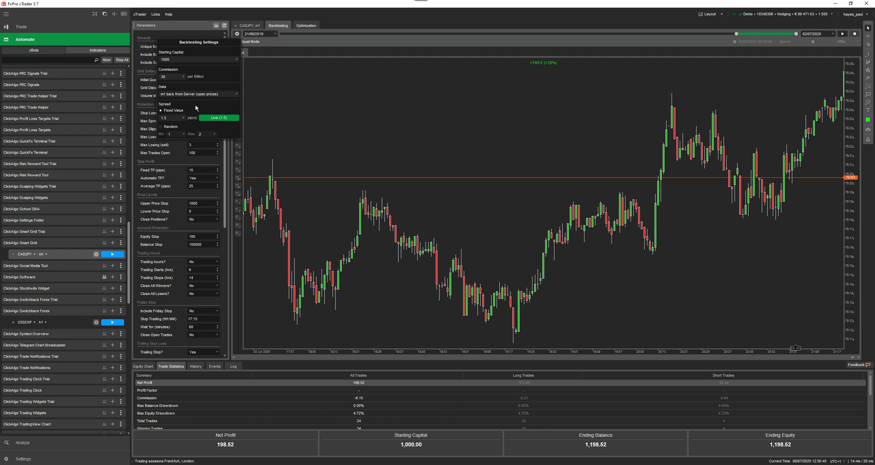
{"action": "left_click", "coordinate": [202, 94]}
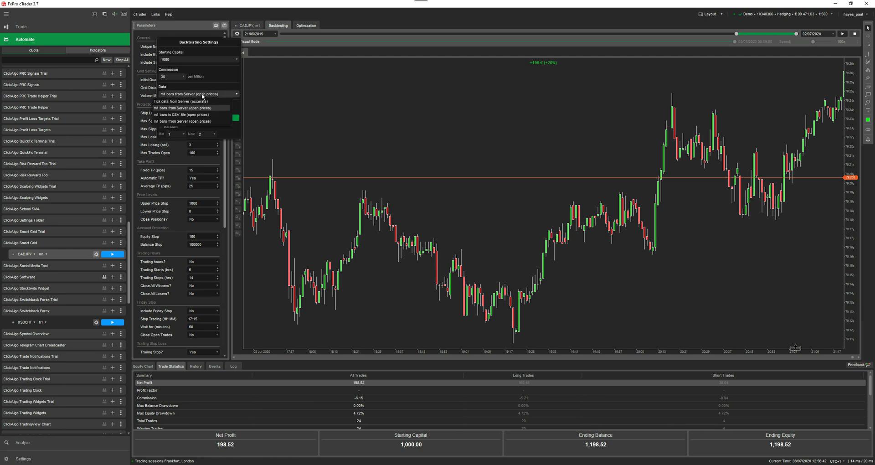
{"action": "left_click", "coordinate": [202, 95]}
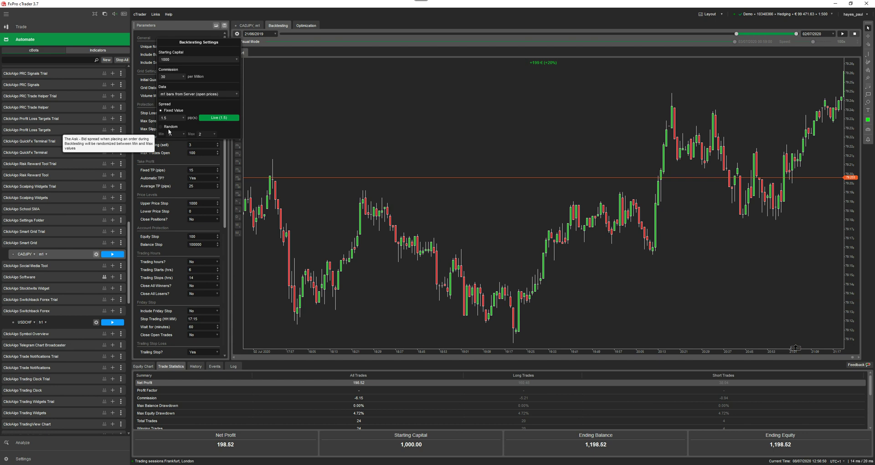
{"action": "left_click", "coordinate": [378, 125]}
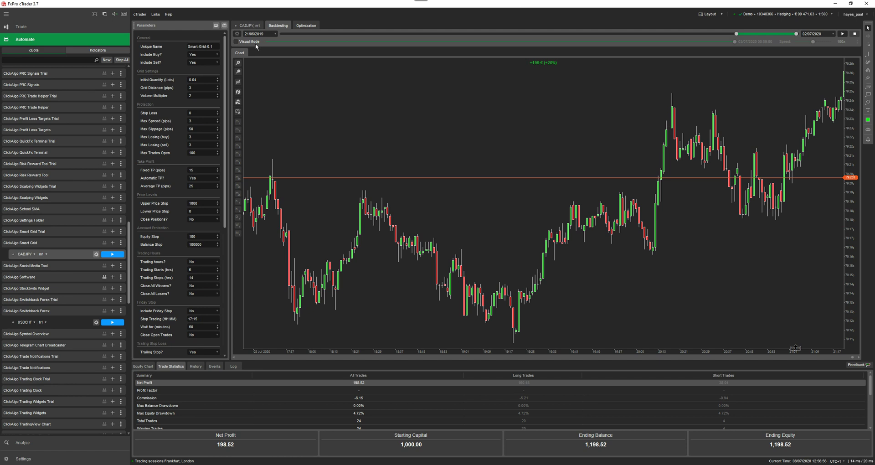
Run the CADJPY backtest through 08/07/2020 and show an enlarged equity chart
{"action": "left_click_drag", "start_coordinate": [796, 34], "coordinate": [798, 33]}
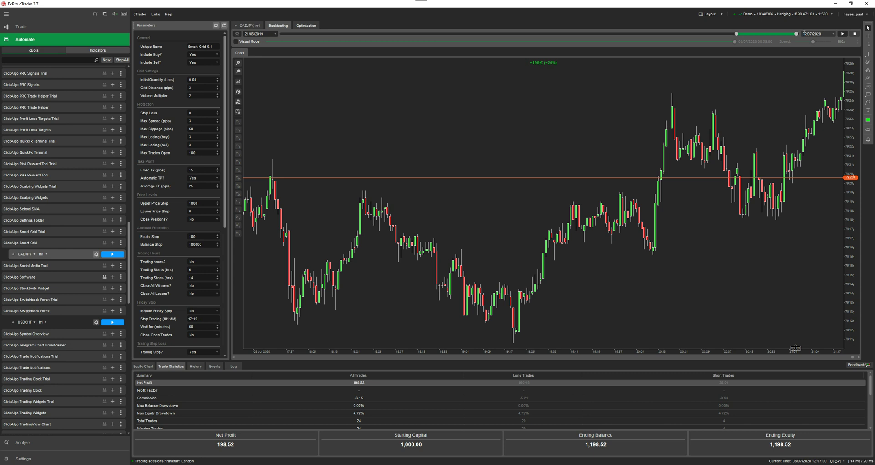
{"action": "left_click", "coordinate": [841, 36]}
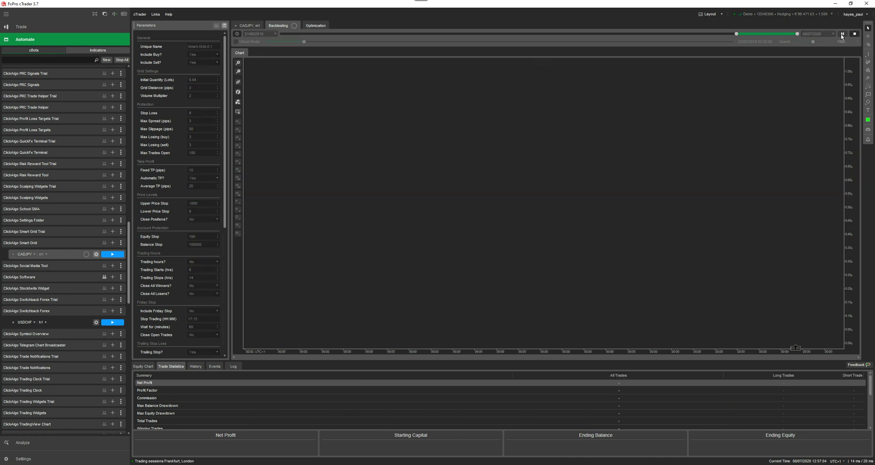
{"action": "left_click", "coordinate": [144, 366]}
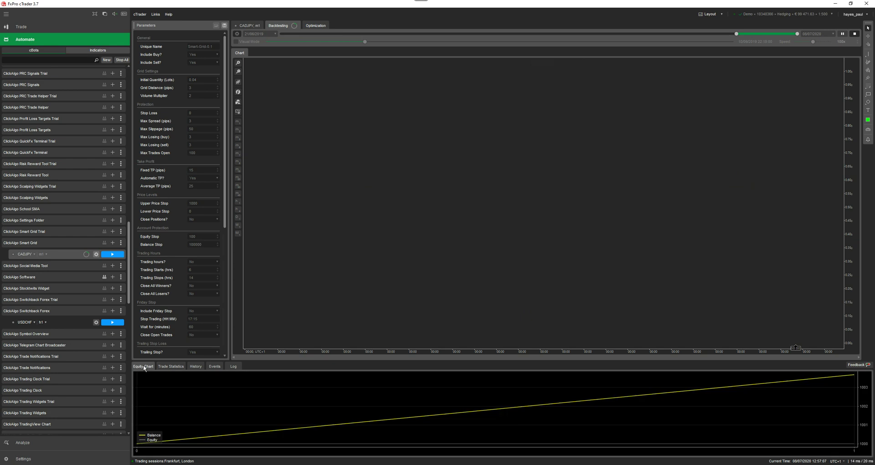
{"action": "left_click_drag", "start_coordinate": [471, 361], "coordinate": [443, 256]}
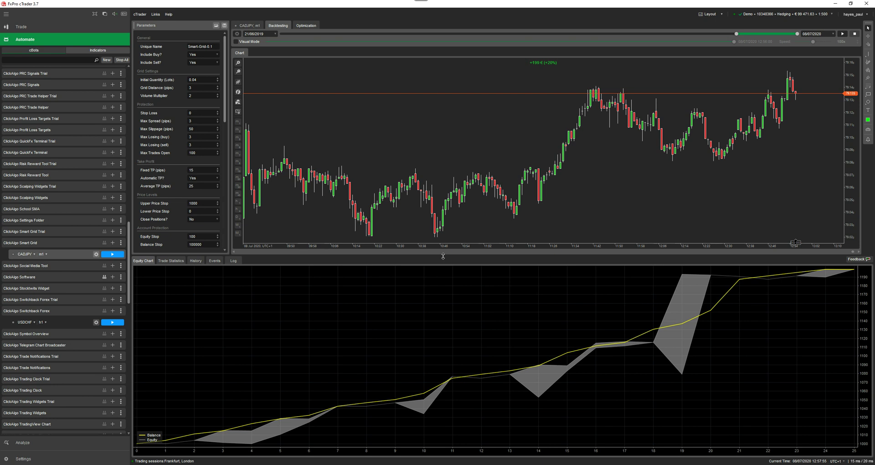
Switch the instance to GBPUSD, check the backtesting settings, and rerun the backtest
{"action": "left_click", "coordinate": [33, 256]}
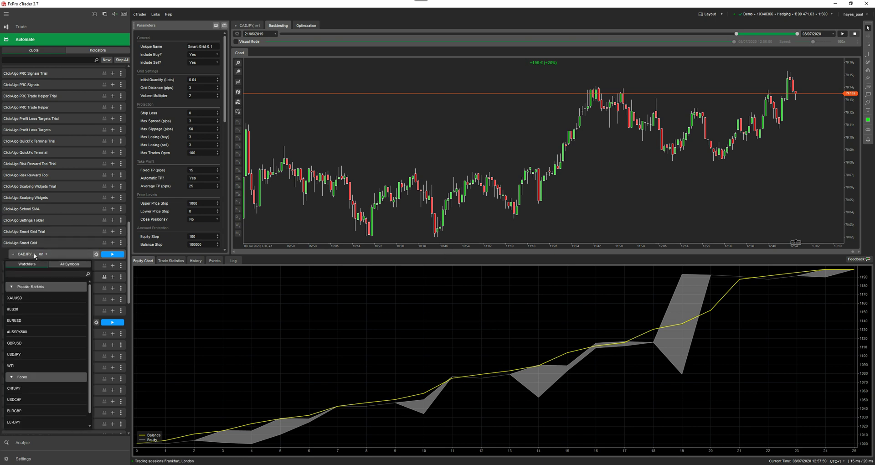
{"action": "left_click", "coordinate": [28, 344]}
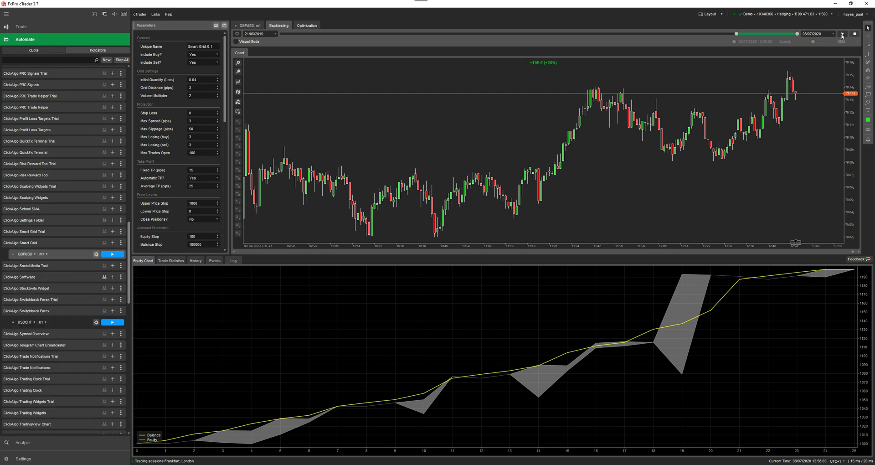
{"action": "left_click", "coordinate": [237, 33]}
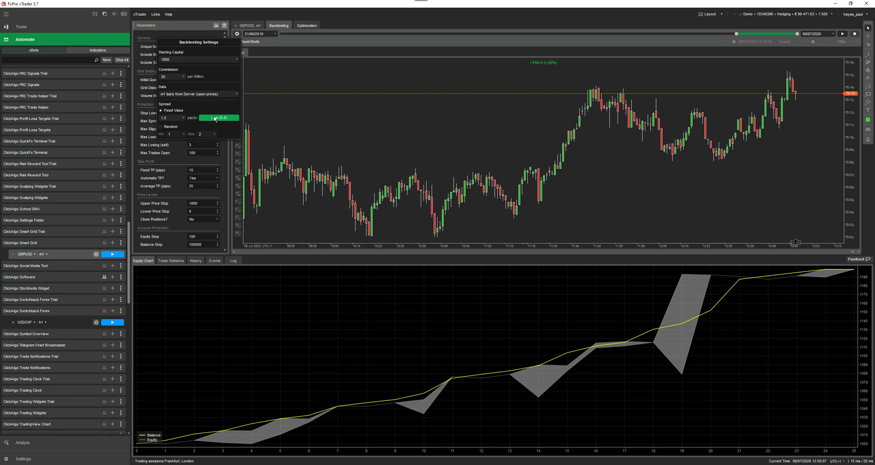
{"action": "left_click", "coordinate": [285, 119]}
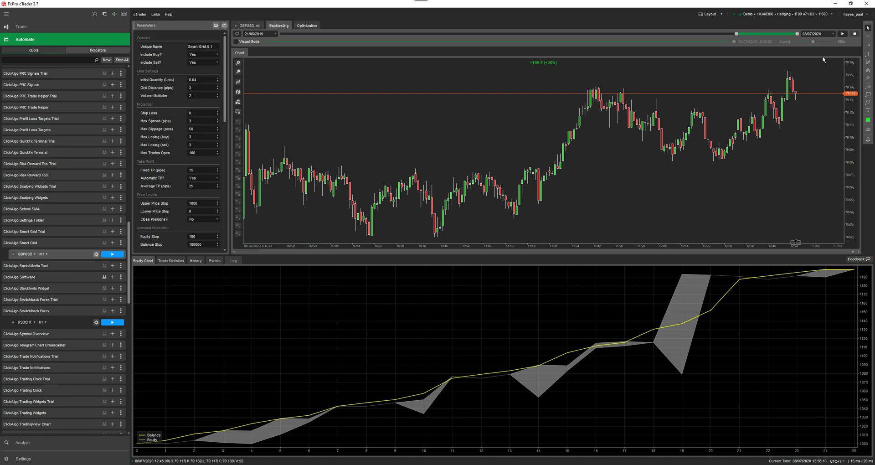
{"action": "left_click", "coordinate": [842, 34]}
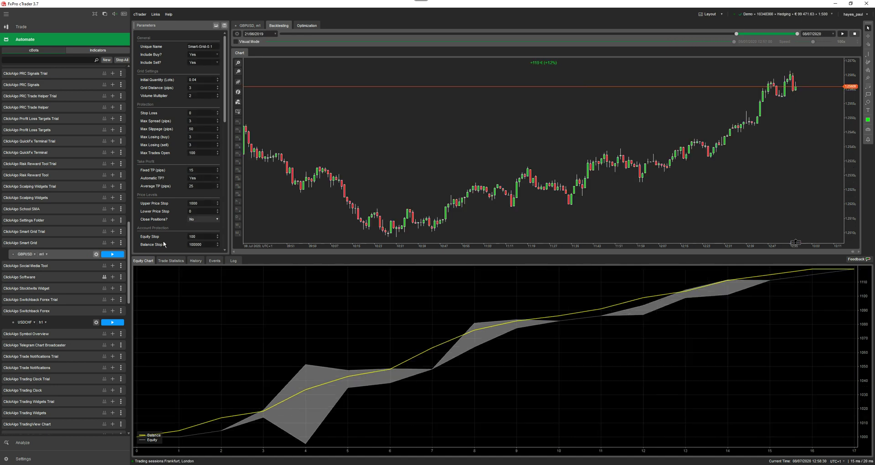
Review GBPUSD trade statistics and save parameters as 'ClickAlgo Smart Grid, GBPUSD m1.cbotset'
{"action": "left_click", "coordinate": [169, 260]}
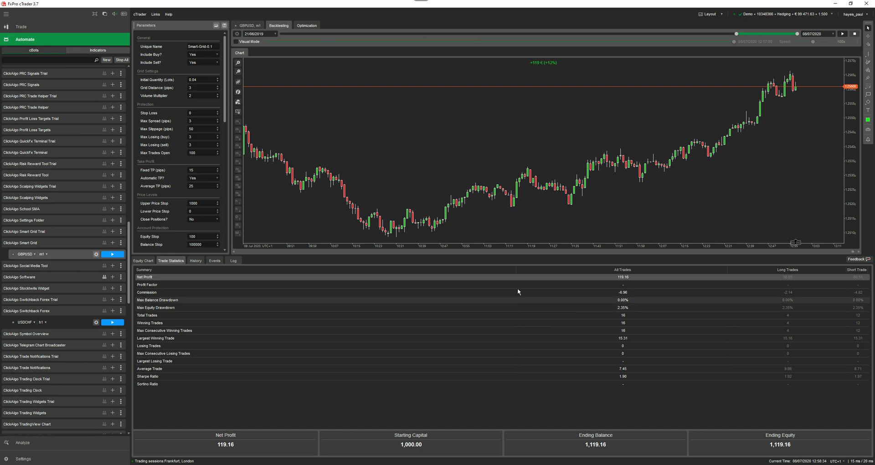
{"action": "right_click", "coordinate": [71, 256]}
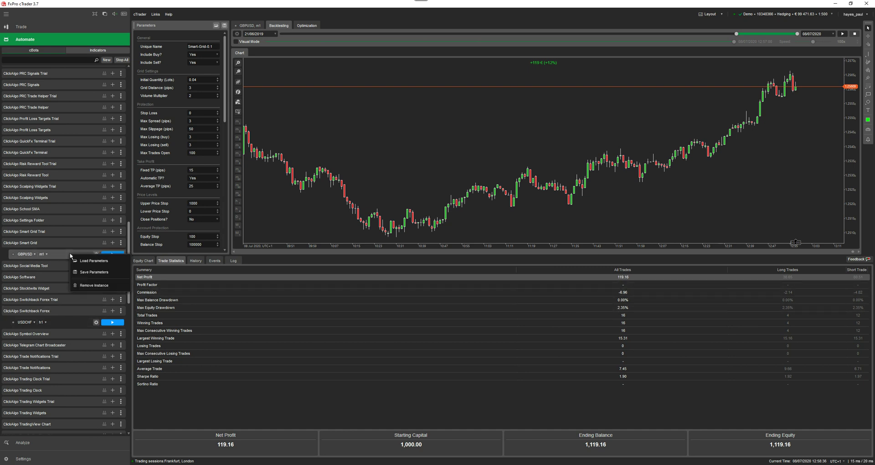
{"action": "left_click", "coordinate": [87, 272]}
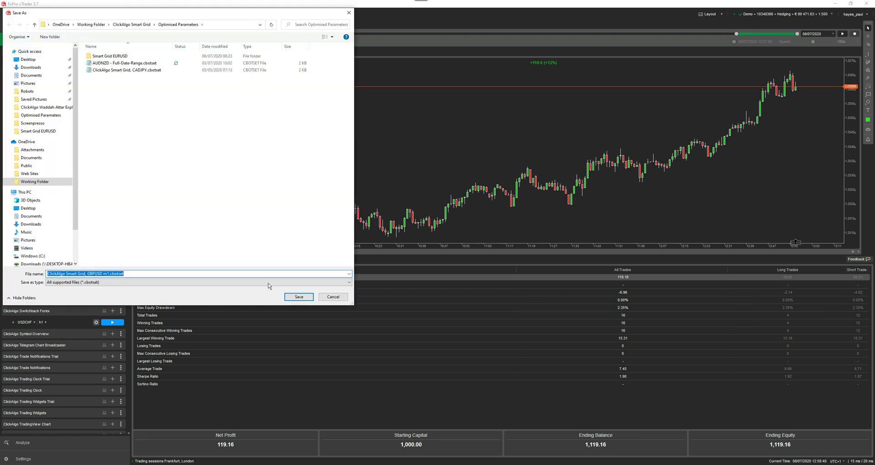
{"action": "left_click", "coordinate": [301, 296]}
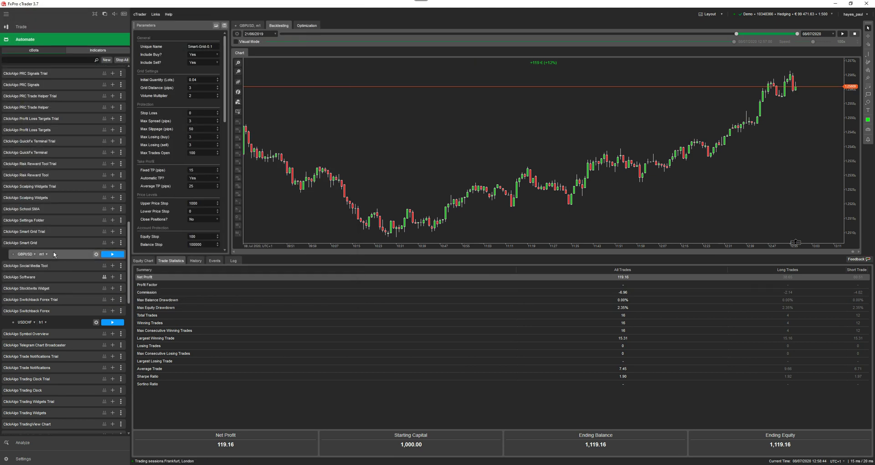
Backtest the instance on EURGBP and view its equity curve below a larger price chart
{"action": "left_click", "coordinate": [34, 255]}
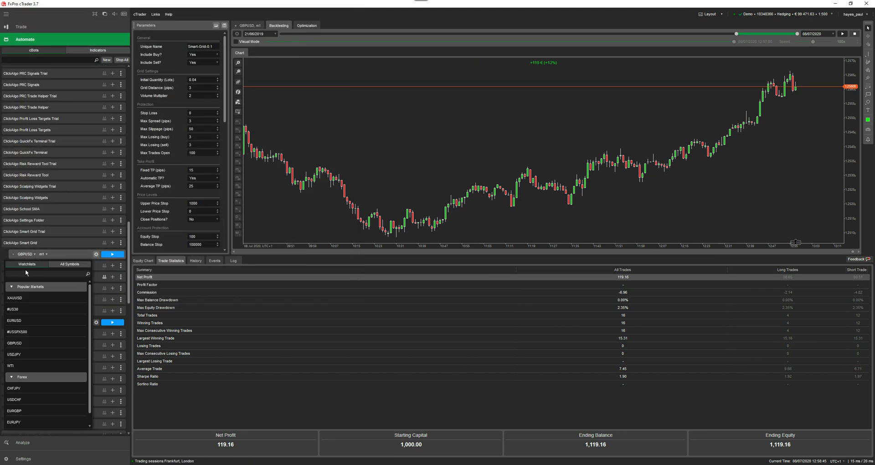
{"action": "left_click", "coordinate": [21, 411]}
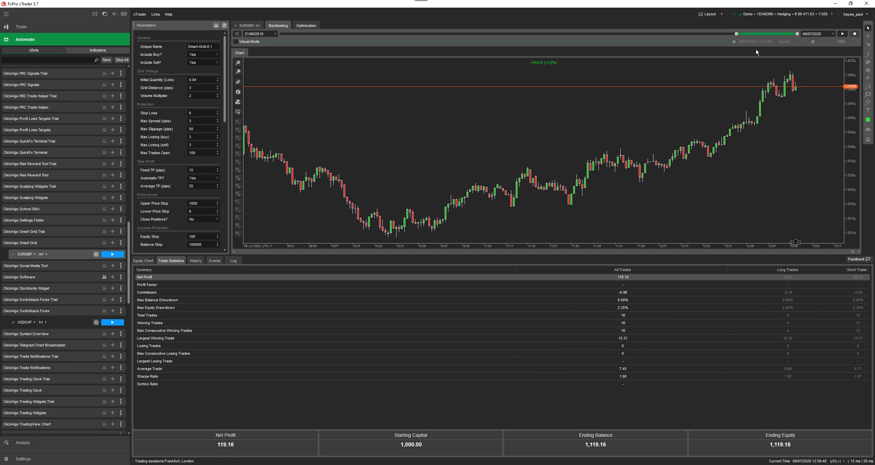
{"action": "left_click", "coordinate": [237, 34]}
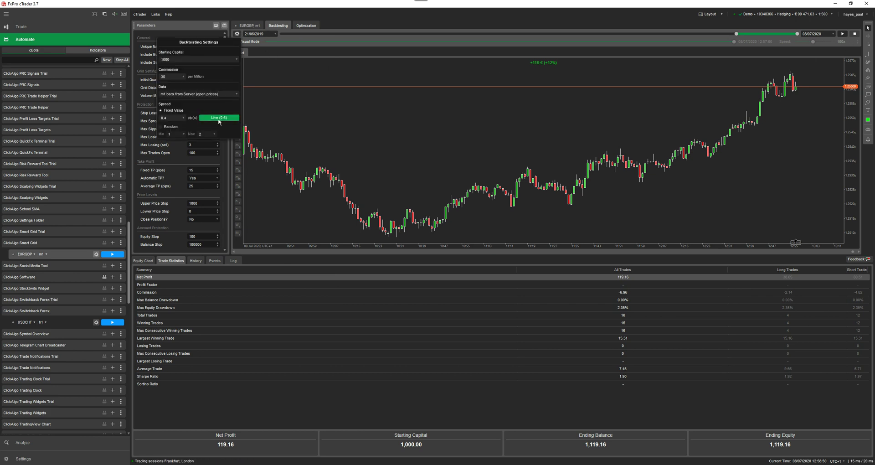
{"action": "left_click", "coordinate": [842, 34]}
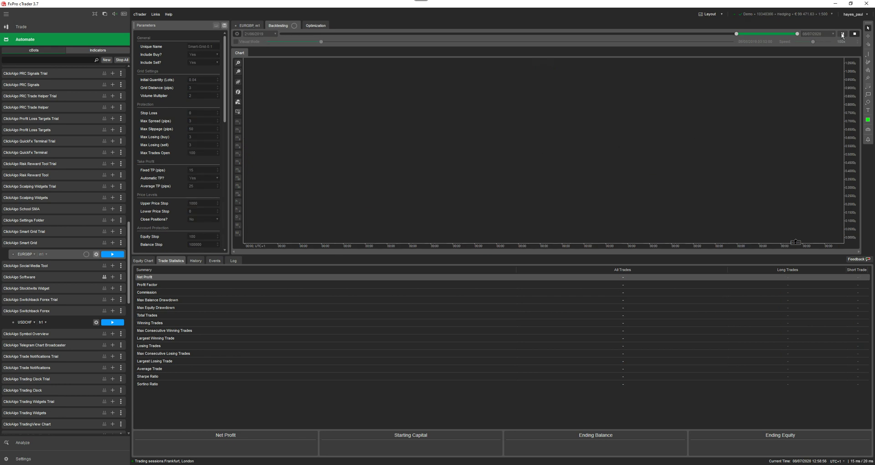
{"action": "left_click", "coordinate": [143, 260]}
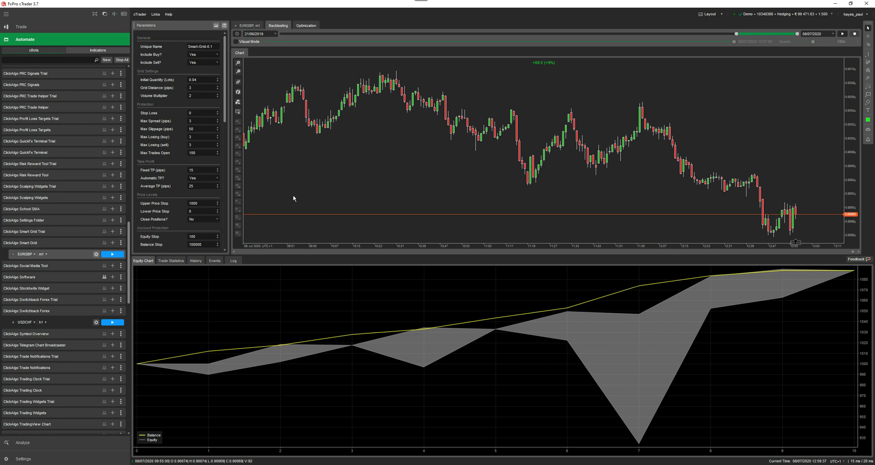
{"action": "left_click_drag", "start_coordinate": [310, 257], "coordinate": [308, 412]}
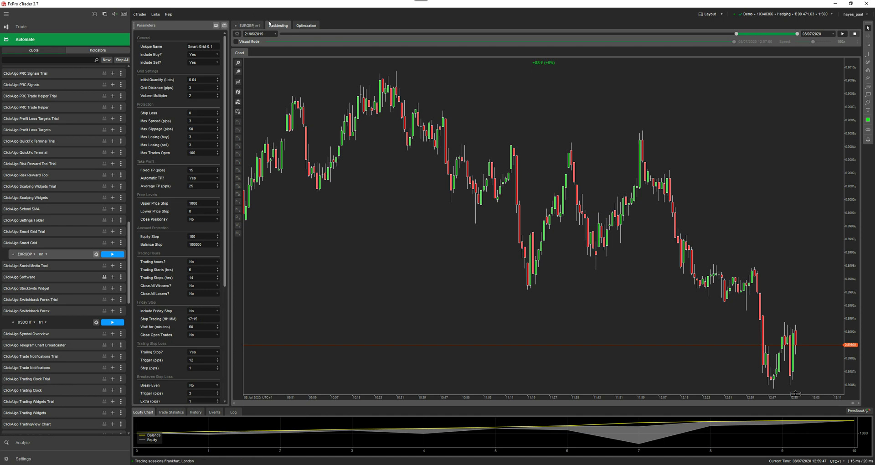
In the Optimization tab, set the EURGBP range to 18/06/2019–02/07/2020
{"action": "left_click", "coordinate": [306, 26]}
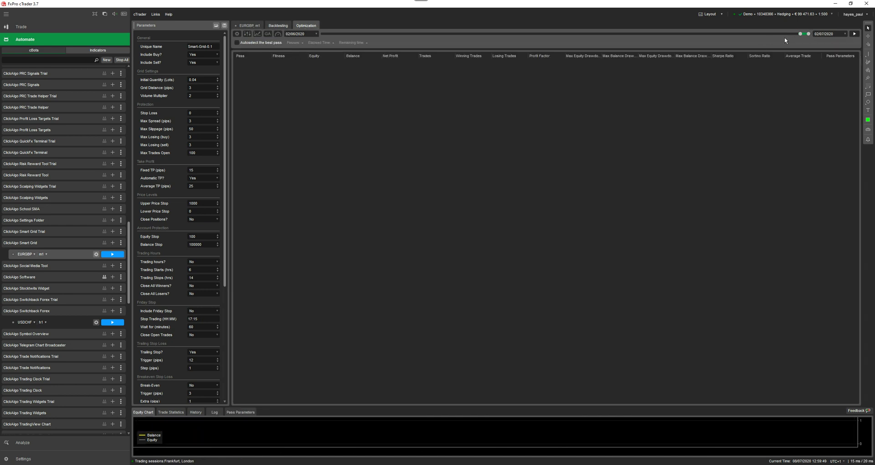
{"action": "left_click_drag", "start_coordinate": [802, 37], "coordinate": [763, 37]}
{"action": "mouse_move", "coordinate": [764, 38]}
{"action": "left_mouse_down"}
{"action": "mouse_move", "coordinate": [732, 42]}
{"action": "mouse_move", "coordinate": [754, 44]}
{"action": "left_mouse_up"}
Set the optimization's starting capital to 1000 in the backtesting settings
{"action": "left_click", "coordinate": [237, 33]}
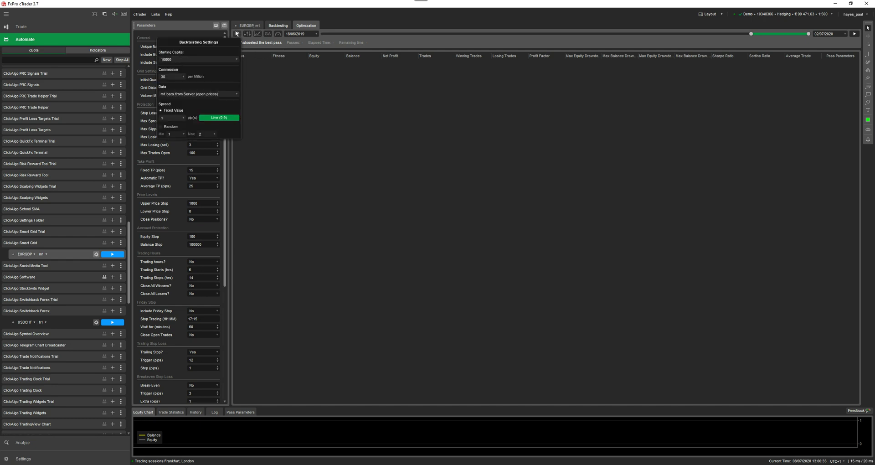
{"action": "left_click", "coordinate": [236, 60]}
{"action": "left_click", "coordinate": [191, 66]}
{"action": "left_click", "coordinate": [304, 114]}
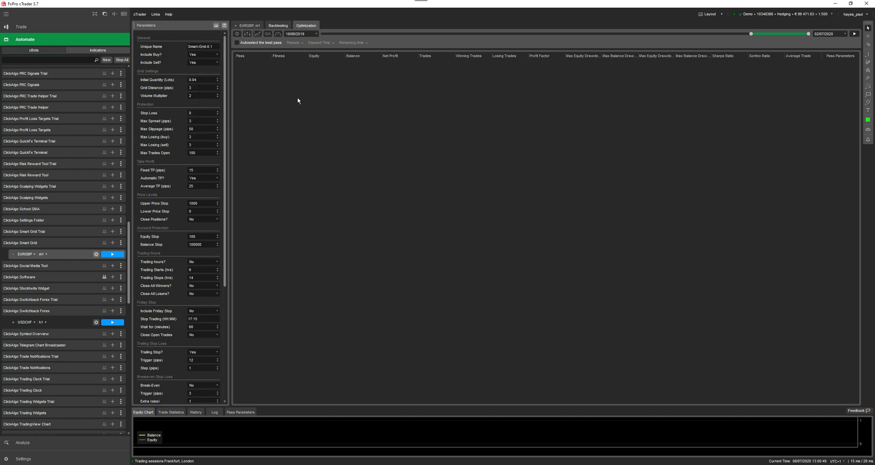
Dock the Parameters panel on the right and show the optimization parameter ranges
{"action": "left_click", "coordinate": [247, 34]}
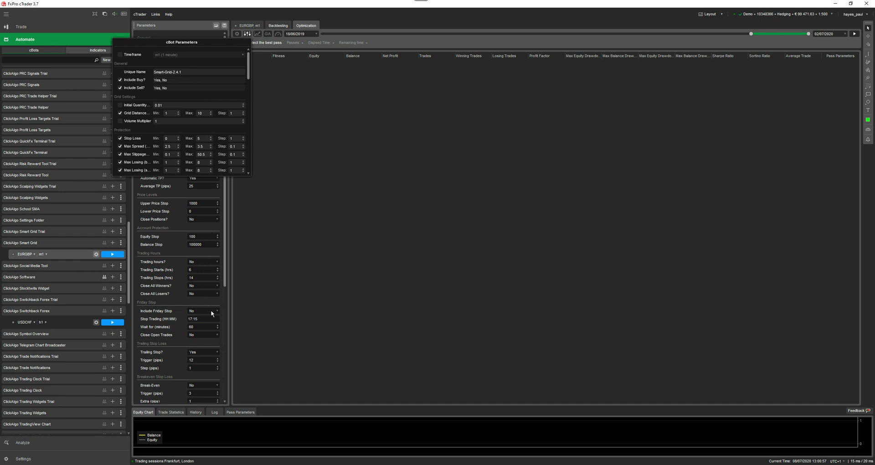
{"action": "left_click", "coordinate": [289, 239]}
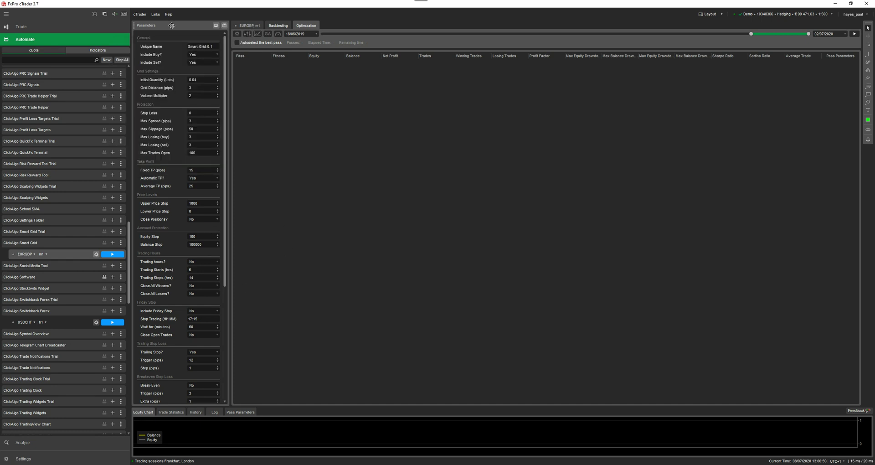
{"action": "left_click_drag", "start_coordinate": [172, 26], "coordinate": [799, 38]}
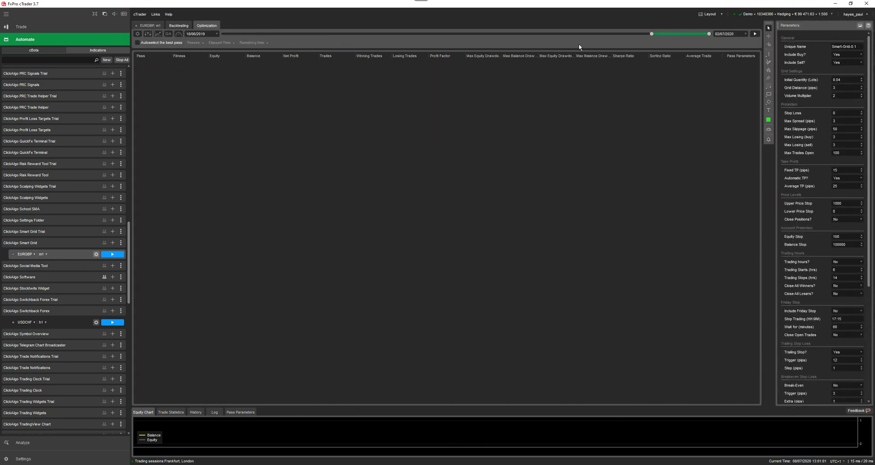
{"action": "left_click", "coordinate": [148, 35]}
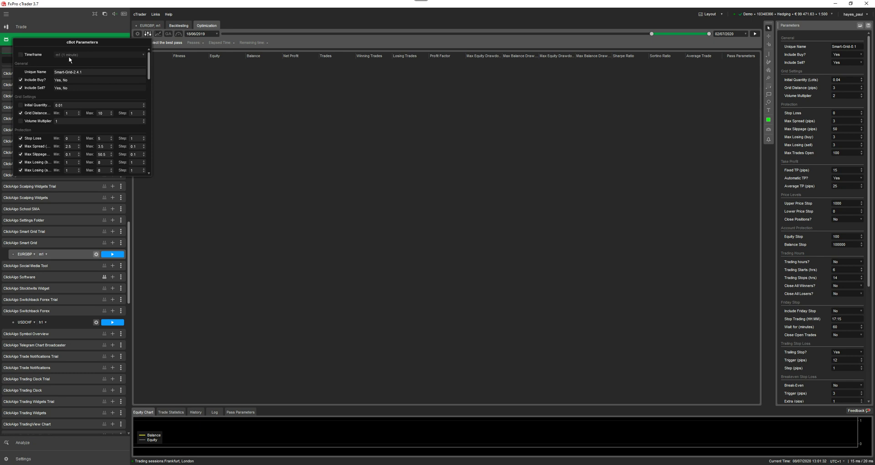
Fix Include Buy/Sell, Grid Distance and all Protection parameters instead of optimizing them
{"action": "left_click", "coordinate": [21, 81]}
{"action": "left_click", "coordinate": [20, 88]}
{"action": "scroll", "coordinate": [50, 94], "scroll_direction": "down", "scroll_amount": 1}
{"action": "left_click", "coordinate": [21, 97]}
{"action": "left_click", "coordinate": [20, 122]}
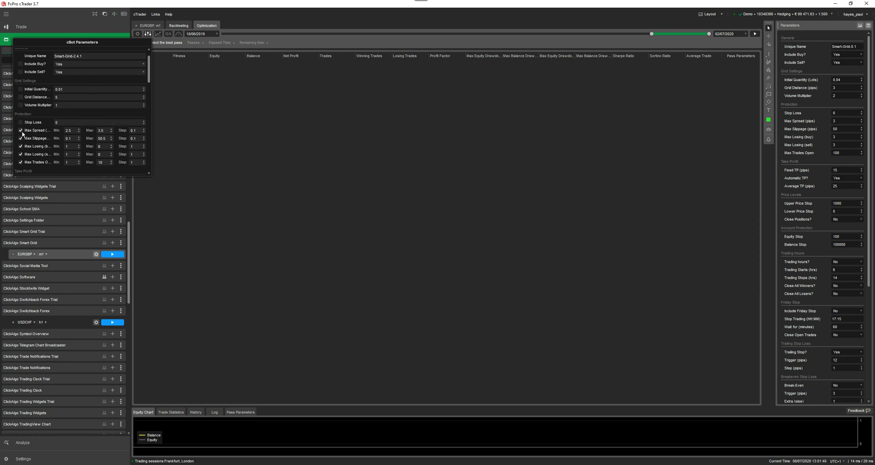
{"action": "left_click", "coordinate": [20, 130]}
{"action": "left_click", "coordinate": [20, 138]}
{"action": "left_click", "coordinate": [20, 146]}
{"action": "left_click", "coordinate": [20, 154]}
{"action": "left_click", "coordinate": [20, 162]}
Fix the Fixed, Automatic and Average TP plus Upper/Lower Price Stop and Close Positions
{"action": "scroll", "coordinate": [21, 162], "scroll_direction": "down", "scroll_amount": 4}
{"action": "left_click", "coordinate": [21, 116]}
{"action": "left_click", "coordinate": [21, 124]}
{"action": "left_click", "coordinate": [21, 132]}
{"action": "scroll", "coordinate": [53, 133], "scroll_direction": "down", "scroll_amount": 3}
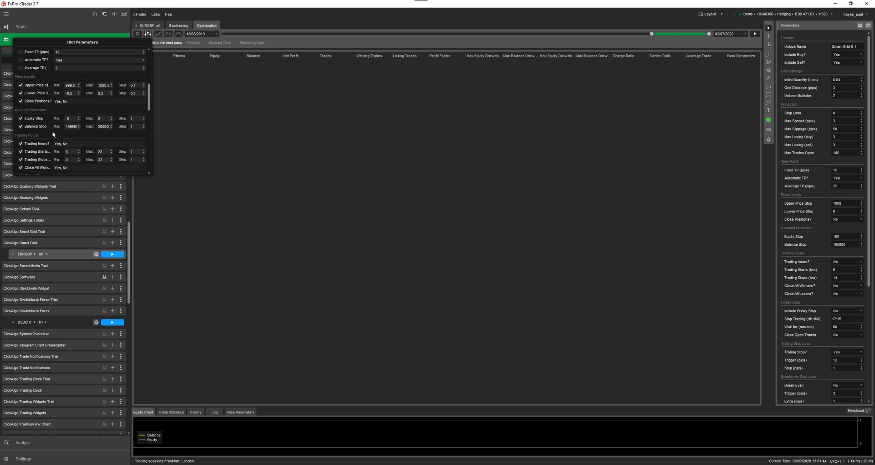
{"action": "left_click", "coordinate": [21, 85]}
{"action": "left_click", "coordinate": [20, 93]}
{"action": "left_click", "coordinate": [21, 100]}
{"action": "scroll", "coordinate": [60, 105], "scroll_direction": "up", "scroll_amount": 3}
{"action": "scroll", "coordinate": [57, 105], "scroll_direction": "up", "scroll_amount": 2}
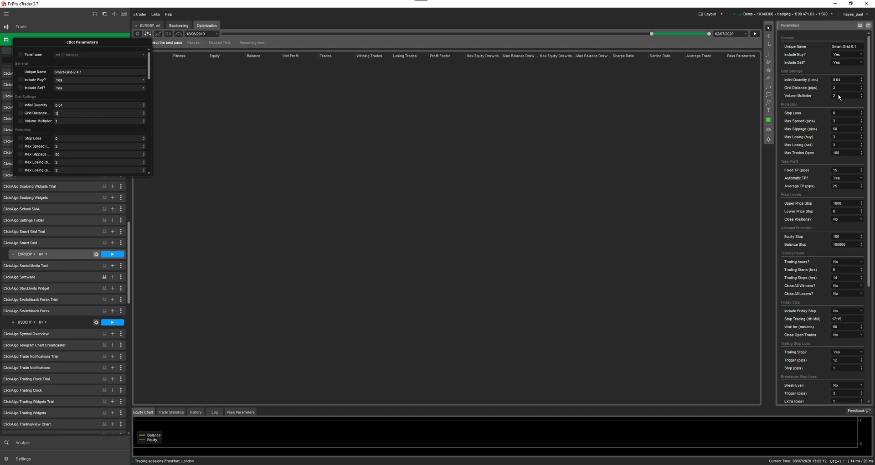
Enter a Volume Multiplier of 2 next to the Grid Distance of 3
{"action": "key", "text": "Tab"}
{"action": "type", "text": "2"}
{"action": "scroll", "coordinate": [100, 137], "scroll_direction": "down", "scroll_amount": 1}
{"action": "key", "text": "Tab"}
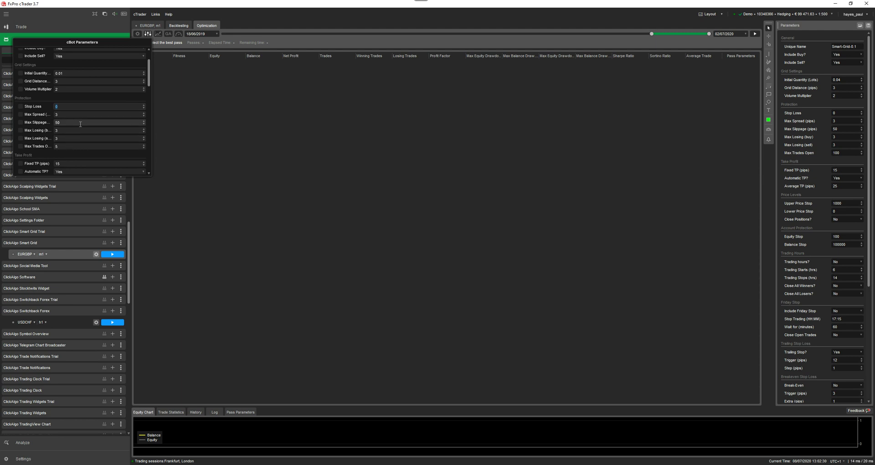
Stop optimizing the Equity Stop and Balance Stop parameters
{"action": "left_click", "coordinate": [829, 106]}
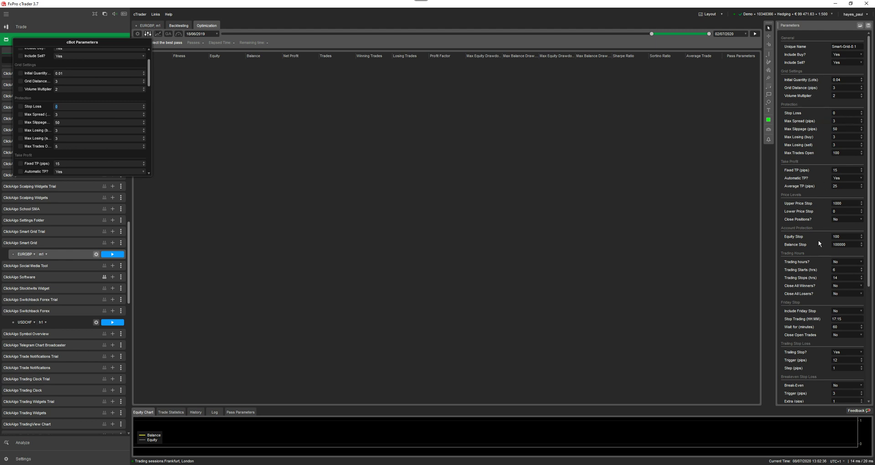
{"action": "scroll", "coordinate": [82, 116], "scroll_direction": "down", "scroll_amount": 2}
{"action": "scroll", "coordinate": [82, 116], "scroll_direction": "down", "scroll_amount": 1}
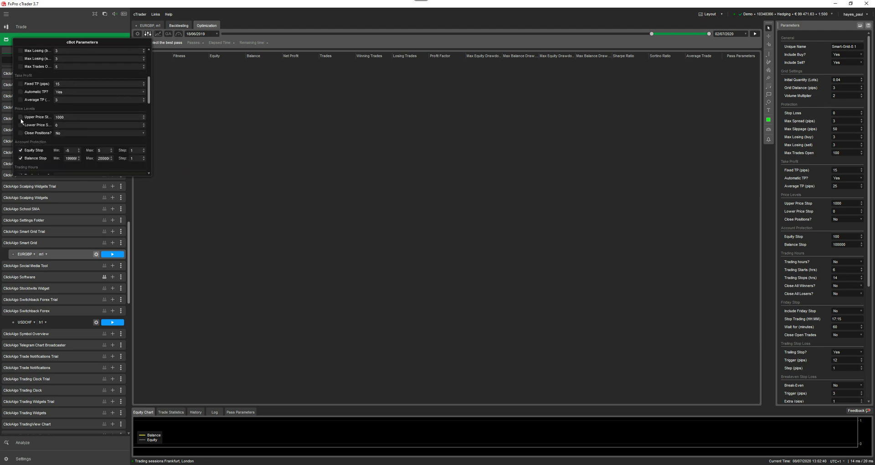
{"action": "left_click", "coordinate": [20, 150]}
{"action": "left_click", "coordinate": [20, 158]}
{"action": "left_click", "coordinate": [20, 149]}
{"action": "left_click", "coordinate": [20, 158]}
Fix the Trading Hours, start/stop times, close winners/losers and Friday Stop settings
{"action": "scroll", "coordinate": [20, 158], "scroll_direction": "down", "scroll_amount": 3}
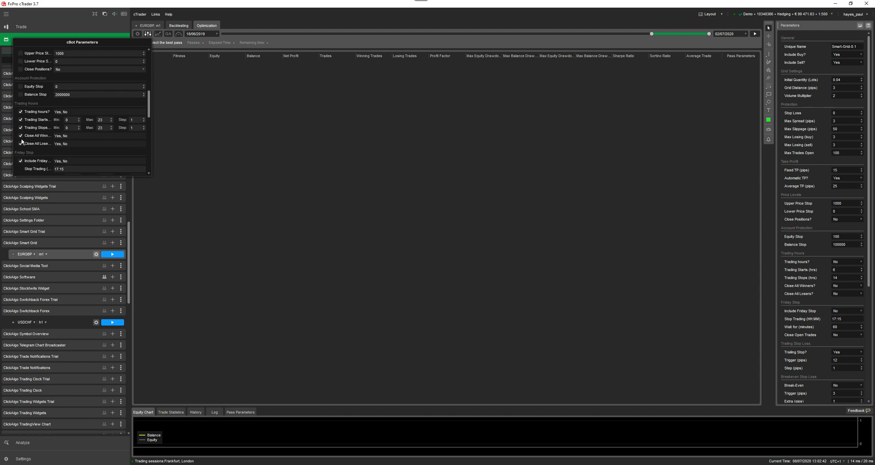
{"action": "left_click", "coordinate": [20, 112]}
{"action": "left_click", "coordinate": [20, 120]}
{"action": "left_click", "coordinate": [20, 128]}
{"action": "left_click", "coordinate": [20, 135]}
{"action": "left_click", "coordinate": [20, 144]}
{"action": "left_click", "coordinate": [20, 160]}
{"action": "scroll", "coordinate": [20, 109], "scroll_direction": "down", "scroll_amount": 3}
{"action": "left_click", "coordinate": [20, 106]}
{"action": "left_click", "coordinate": [20, 81]}
Fix Trailing Stop and Break-Even, including their trigger, step and extra pips values
{"action": "left_click", "coordinate": [20, 90]}
{"action": "left_click", "coordinate": [20, 115]}
{"action": "left_click", "coordinate": [20, 122]}
{"action": "left_click", "coordinate": [20, 140]}
{"action": "left_click", "coordinate": [20, 147]}
{"action": "left_click", "coordinate": [20, 155]}
Fix News Manager, DiNapoli Stochastic at Yes, and the Hull Moving Average settings
{"action": "scroll", "coordinate": [20, 155], "scroll_direction": "down", "scroll_amount": 3}
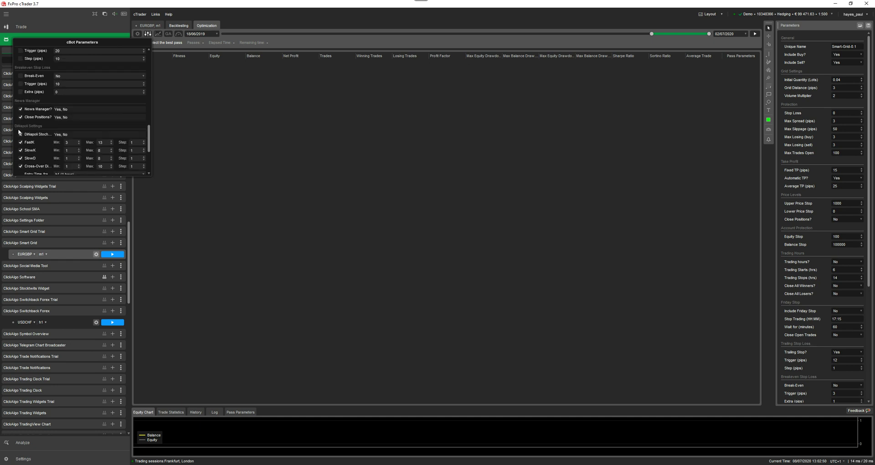
{"action": "left_click", "coordinate": [20, 109]}
{"action": "left_click", "coordinate": [20, 118]}
{"action": "left_click", "coordinate": [20, 134]}
{"action": "scroll", "coordinate": [28, 151], "scroll_direction": "down", "scroll_amount": 3}
{"action": "scroll", "coordinate": [29, 152], "scroll_direction": "down", "scroll_amount": 3}
{"action": "left_click", "coordinate": [20, 139]}
{"action": "left_click", "coordinate": [20, 147]}
{"action": "left_click", "coordinate": [20, 163]}
{"action": "scroll", "coordinate": [36, 147], "scroll_direction": "up", "scroll_amount": 15}
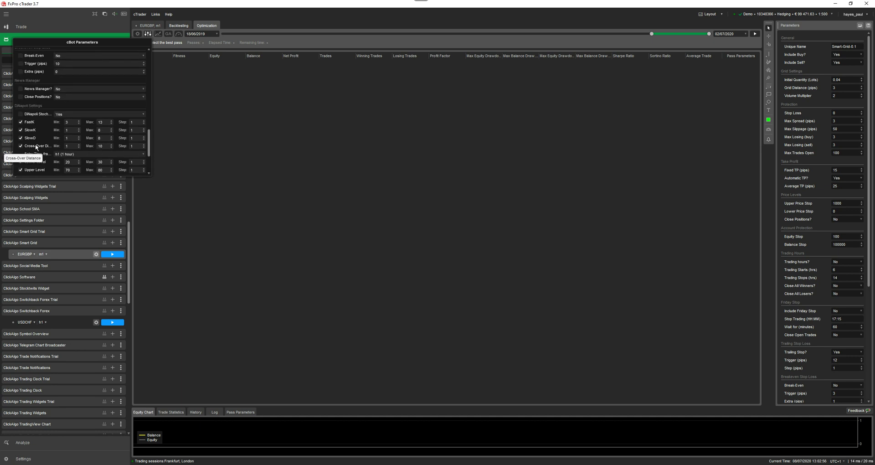
{"action": "scroll", "coordinate": [35, 146], "scroll_direction": "up", "scroll_amount": 12}
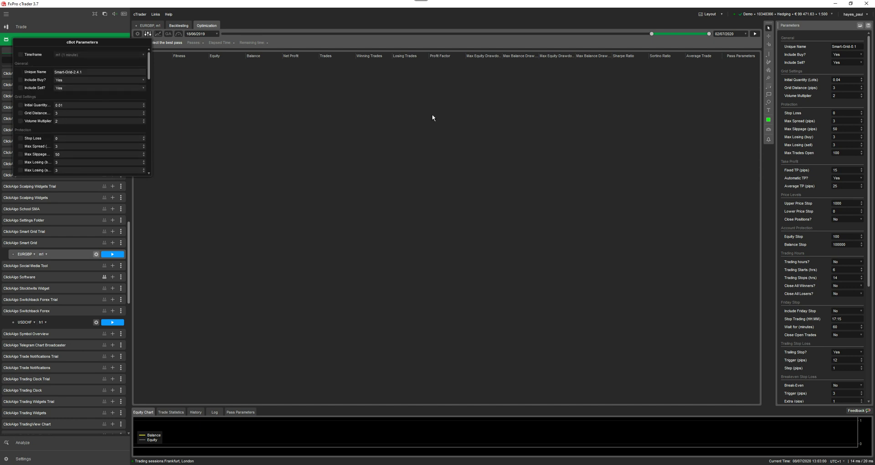
Review the Entry Time-frame choices and fix Include Confirmation at No
{"action": "left_click", "coordinate": [811, 129]}
{"action": "scroll", "coordinate": [61, 122], "scroll_direction": "down", "scroll_amount": 3}
{"action": "scroll", "coordinate": [61, 122], "scroll_direction": "down", "scroll_amount": 10}
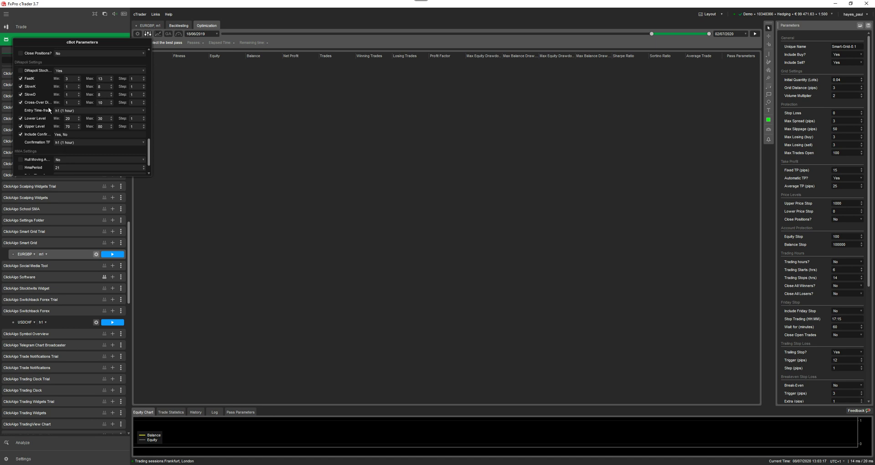
{"action": "left_click", "coordinate": [21, 102]}
{"action": "left_click", "coordinate": [21, 102]}
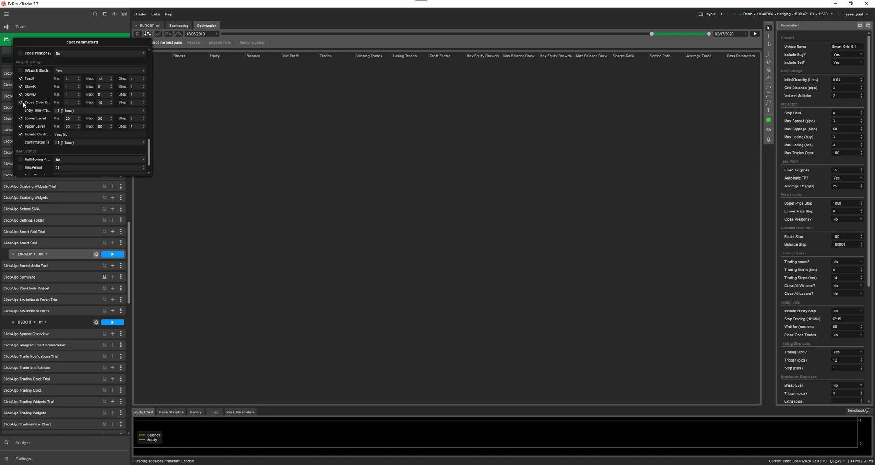
{"action": "left_click", "coordinate": [74, 111]}
{"action": "left_click", "coordinate": [73, 112]}
{"action": "left_click", "coordinate": [73, 111]}
{"action": "left_click", "coordinate": [78, 113]}
{"action": "left_click", "coordinate": [78, 113]}
{"action": "left_click", "coordinate": [105, 60]}
{"action": "left_click", "coordinate": [19, 134]}
Close the parameter ranges and start the EURGBP stochastic optimization run
{"action": "left_click_drag", "start_coordinate": [149, 148], "coordinate": [148, 69]}
{"action": "left_click", "coordinate": [195, 100]}
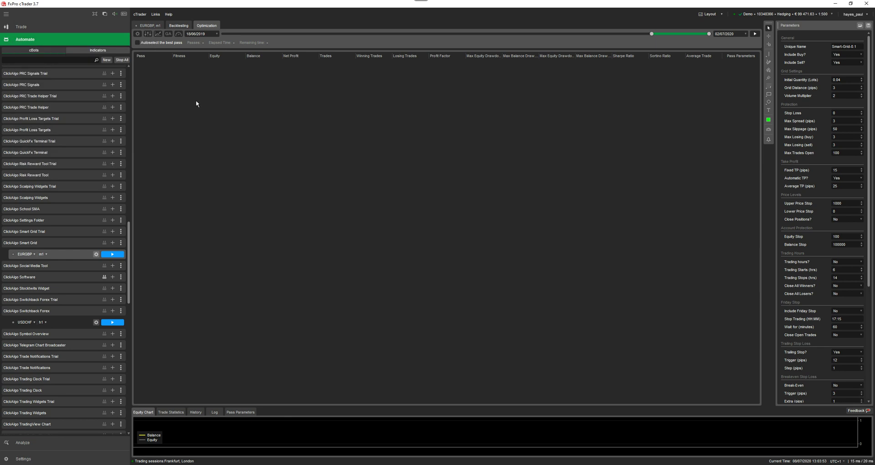
{"action": "left_click", "coordinate": [754, 33]}
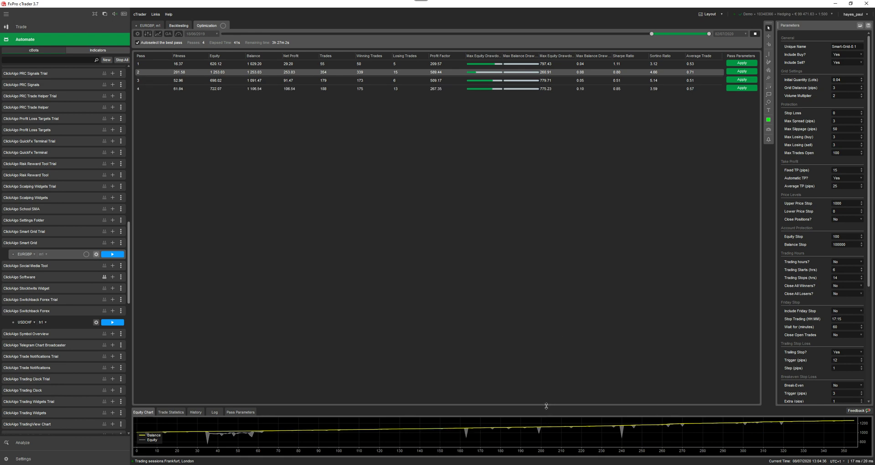
Enlarge the Equity Chart, stop the run, and apply pass 7's parameters to the cBot
{"action": "left_click_drag", "start_coordinate": [534, 324], "coordinate": [528, 261]}
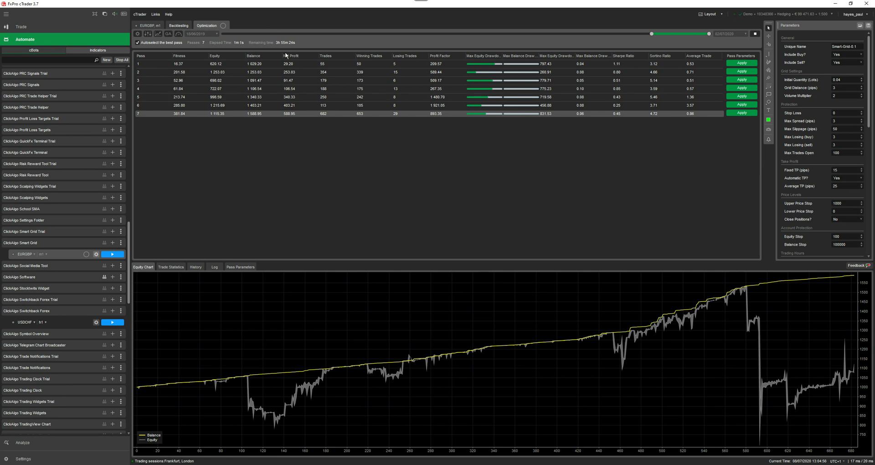
{"action": "left_click", "coordinate": [754, 34]}
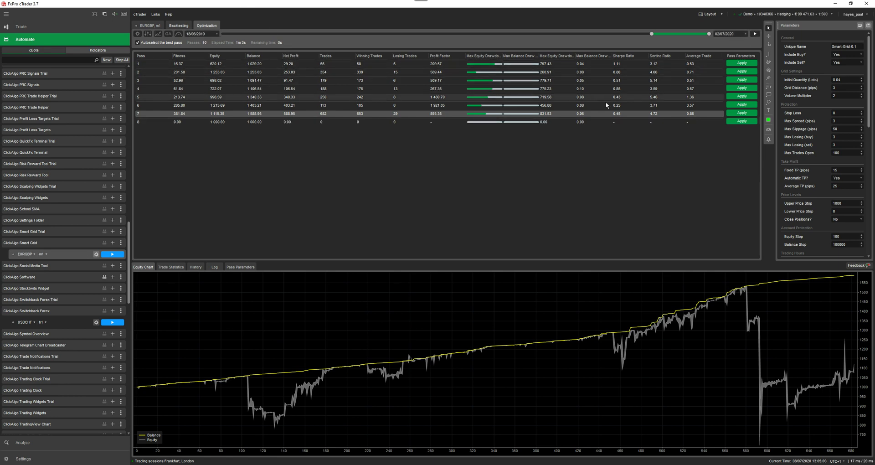
{"action": "left_click", "coordinate": [744, 115]}
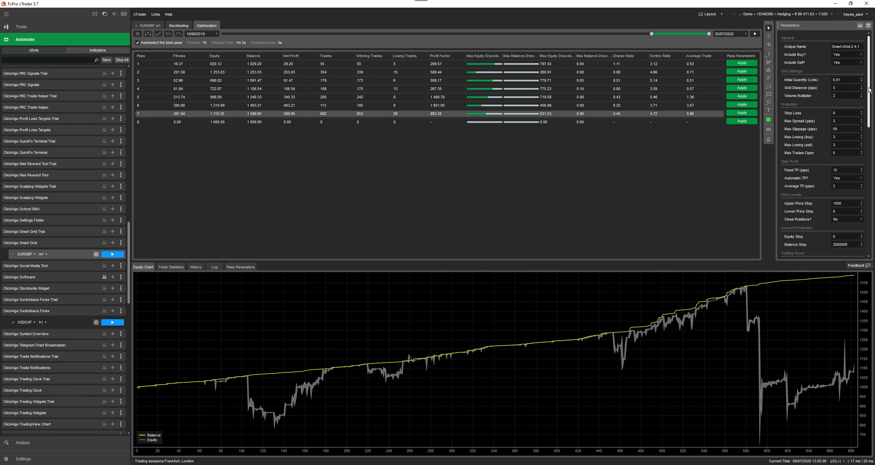
{"action": "left_click", "coordinate": [148, 33]}
{"action": "left_click", "coordinate": [645, 166]}
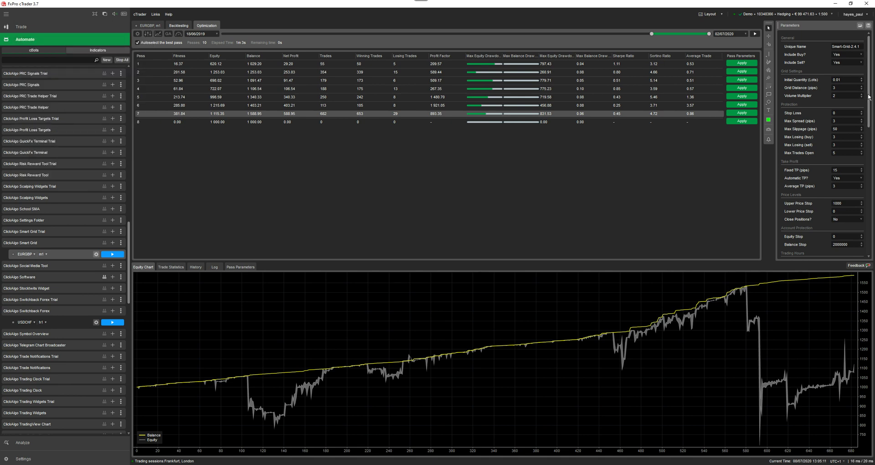
{"action": "left_click_drag", "start_coordinate": [868, 93], "coordinate": [874, 211]}
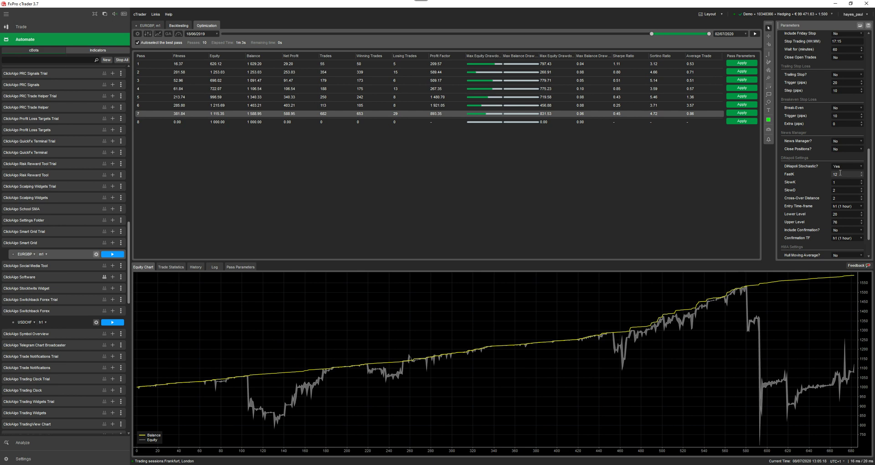
{"action": "left_click", "coordinate": [868, 25]}
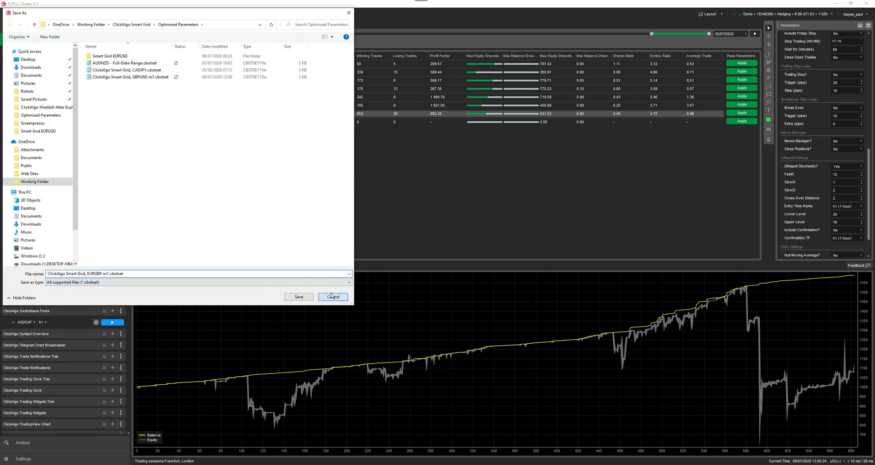
{"action": "left_click", "coordinate": [332, 296]}
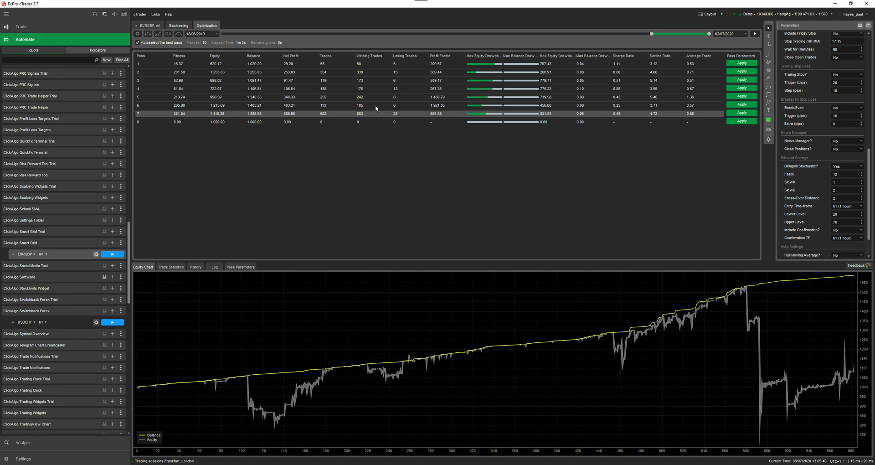
Stop optimizing FastK, SlowK, SlowD, Cross-Over Distance, Lower Level and Upper Level
{"action": "left_click", "coordinate": [148, 33]}
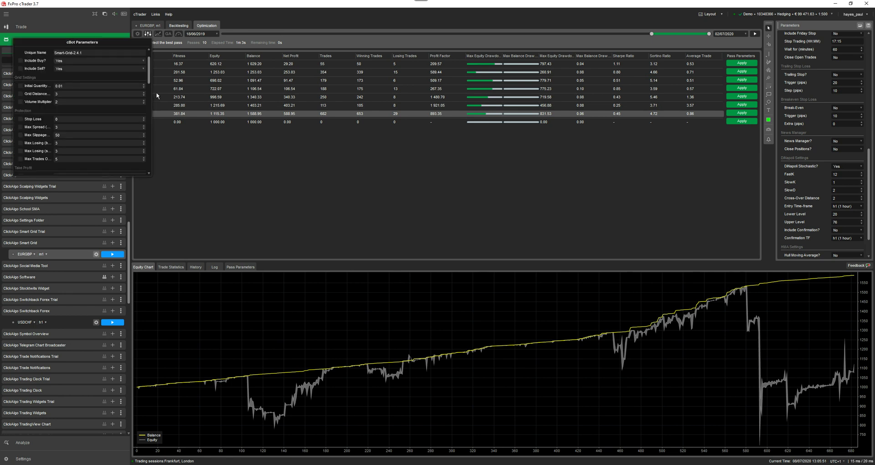
{"action": "scroll", "coordinate": [151, 76], "scroll_direction": "down", "scroll_amount": 10}
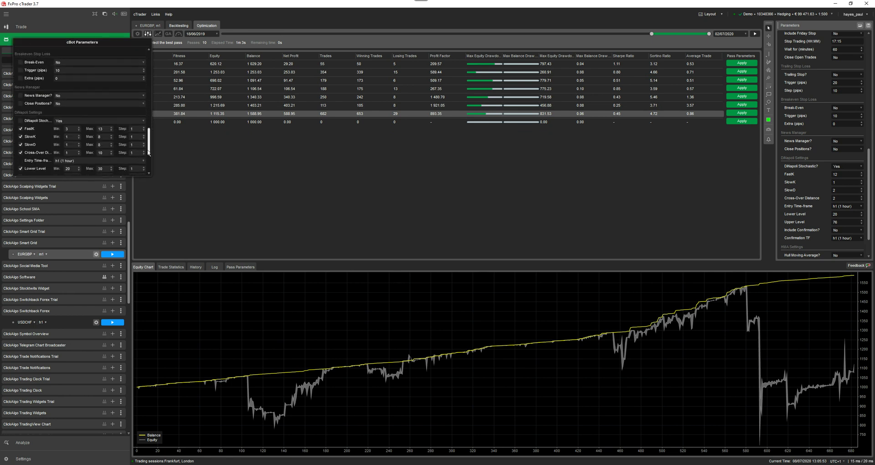
{"action": "left_click", "coordinate": [21, 83]}
{"action": "left_click", "coordinate": [21, 90]}
{"action": "left_click", "coordinate": [21, 98]}
{"action": "left_click", "coordinate": [21, 107]}
{"action": "left_click", "coordinate": [21, 123]}
{"action": "left_click", "coordinate": [20, 130]}
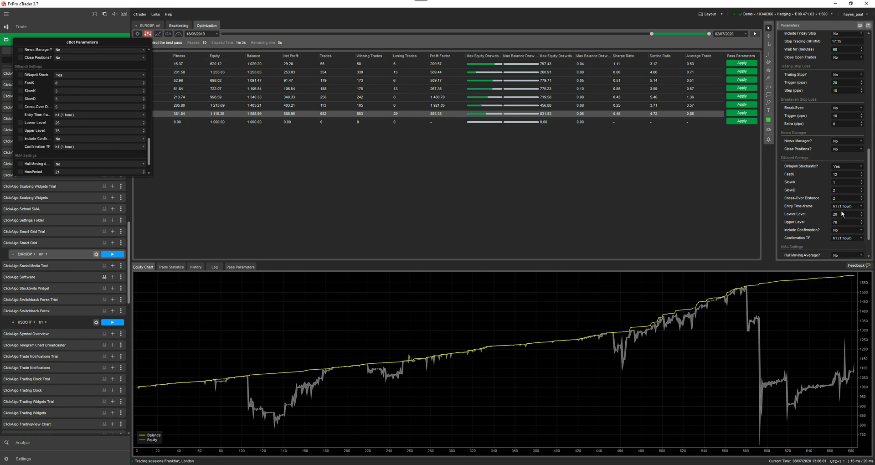
Optimize Grid Distance from 1 to 10, keeping Volume Multiplier fixed at 2
{"action": "left_click_drag", "start_coordinate": [147, 146], "coordinate": [147, 53]}
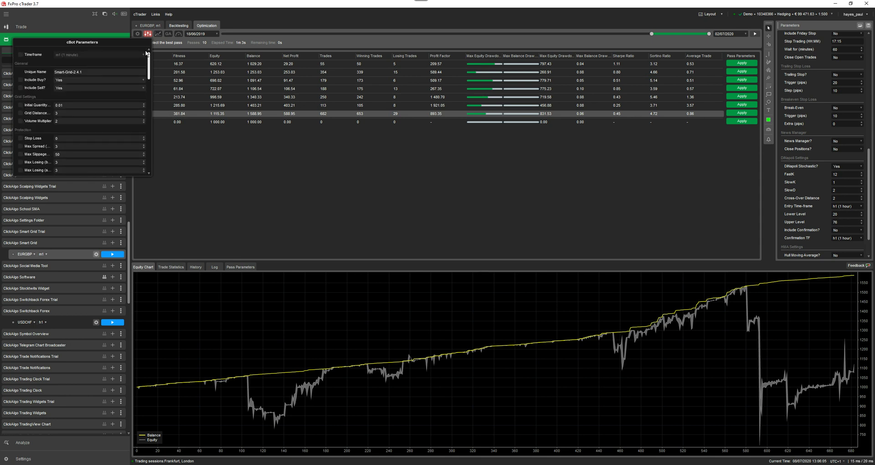
{"action": "left_click", "coordinate": [20, 112]}
{"action": "left_click", "coordinate": [21, 121]}
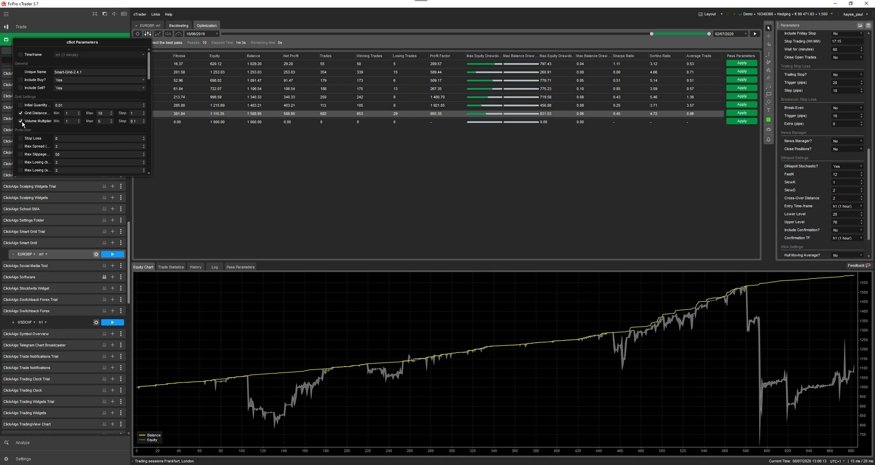
{"action": "left_click", "coordinate": [22, 122]}
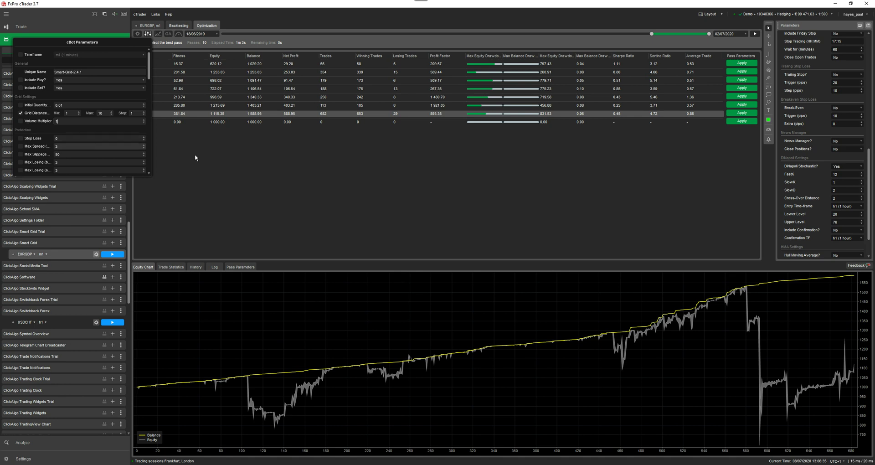
{"action": "left_click", "coordinate": [199, 144]}
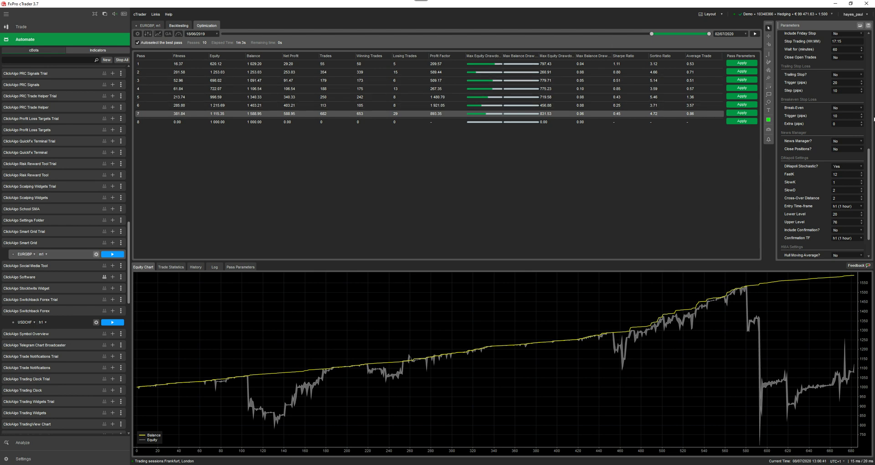
{"action": "left_click_drag", "start_coordinate": [868, 163], "coordinate": [866, 55]}
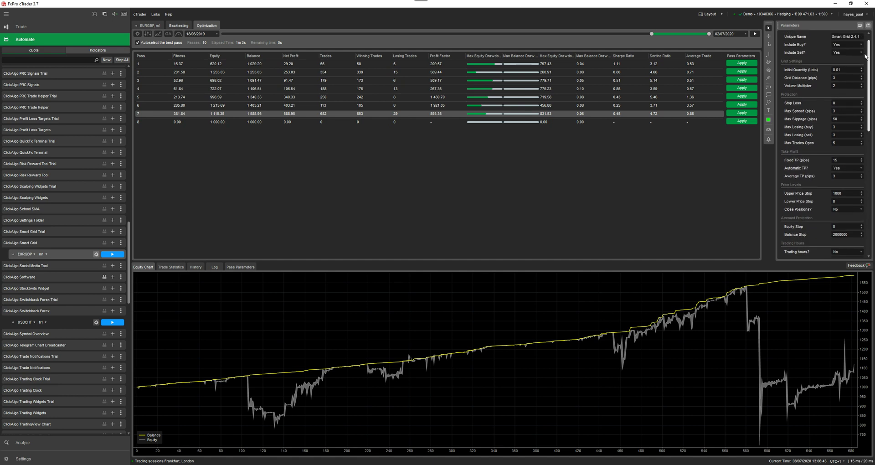
{"action": "double_click", "coordinate": [845, 81]}
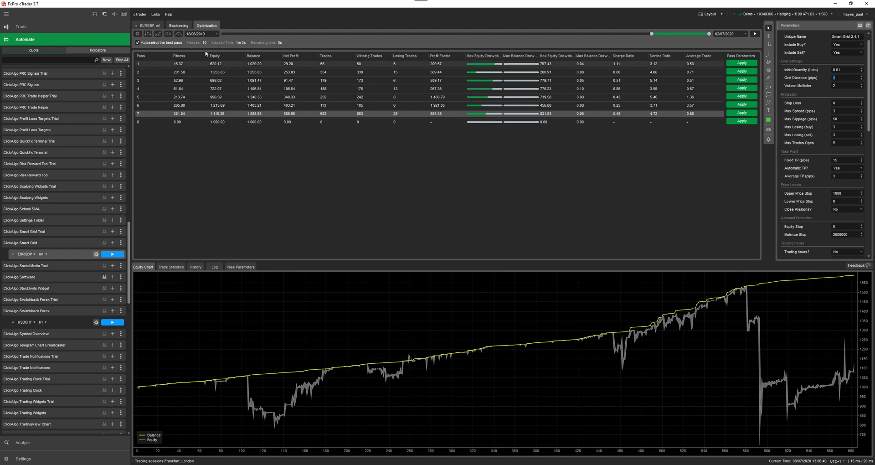
Try optimizing Trailing Stop and its Trigger and Step over ranges
{"action": "left_click", "coordinate": [149, 35]}
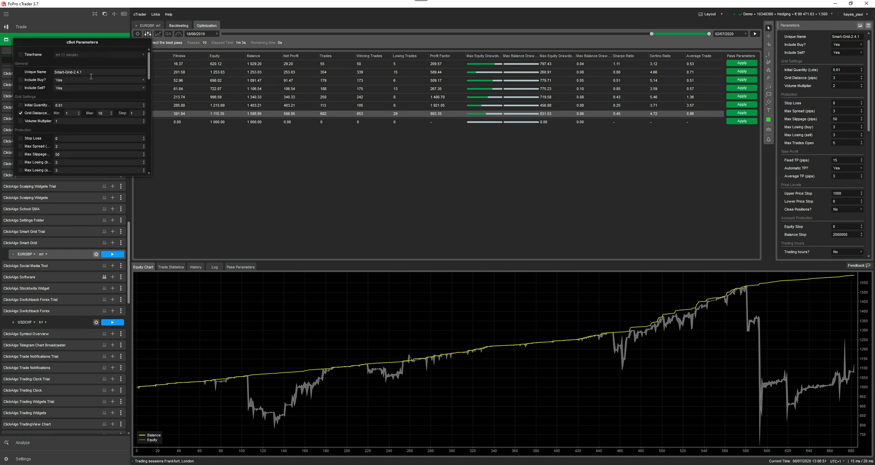
{"action": "scroll", "coordinate": [149, 82], "scroll_direction": "down", "scroll_amount": 3}
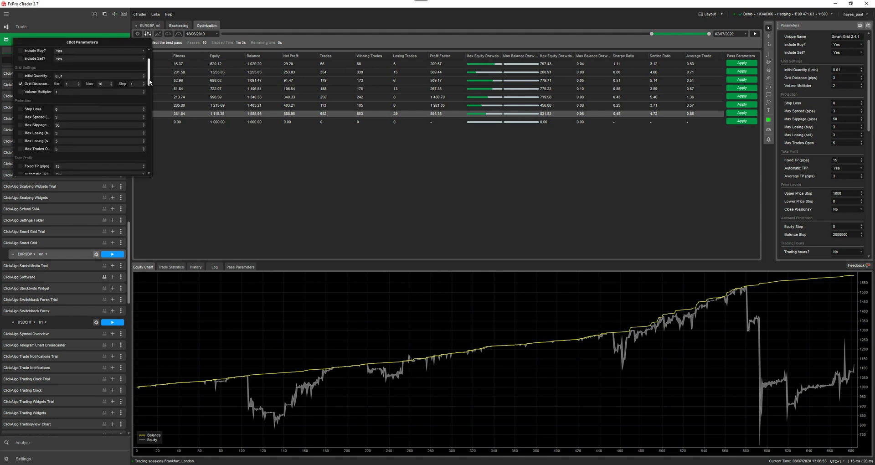
{"action": "left_click_drag", "start_coordinate": [149, 82], "coordinate": [144, 131]}
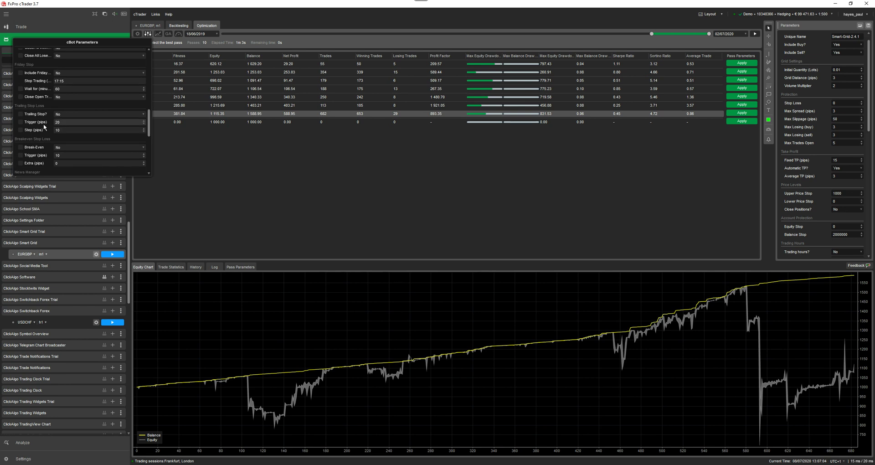
{"action": "left_click", "coordinate": [21, 114]}
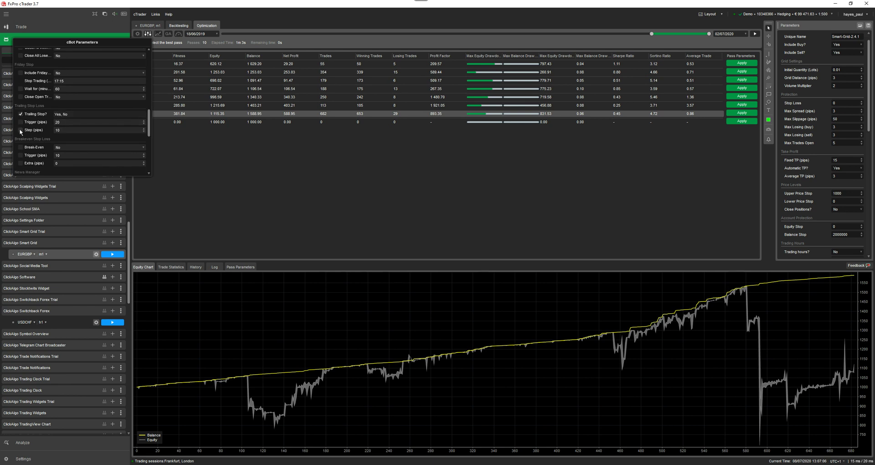
{"action": "left_click", "coordinate": [20, 122]}
{"action": "left_click", "coordinate": [21, 129]}
{"action": "type", "text": "5"}
{"action": "left_click", "coordinate": [103, 122]}
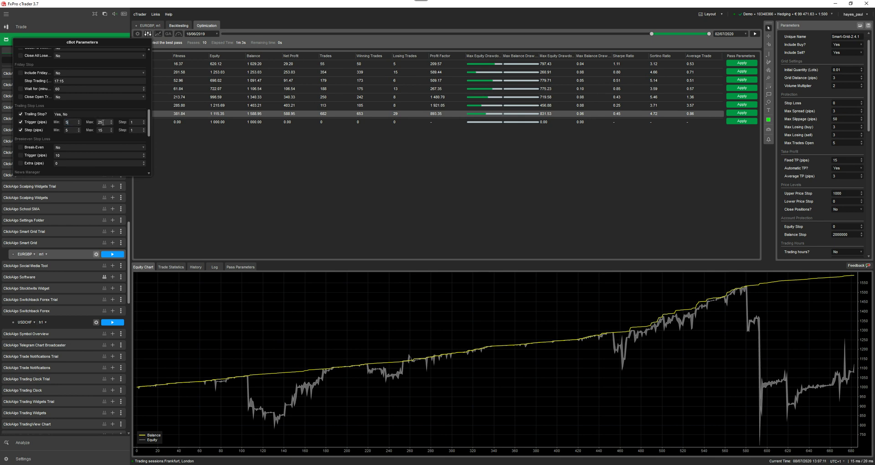
{"action": "left_click", "coordinate": [72, 131]}
Return Trailing Stop, Trigger and Step to fixed values No, 20 and 10
{"action": "left_click", "coordinate": [20, 114]}
{"action": "left_click", "coordinate": [20, 122]}
{"action": "left_click", "coordinate": [20, 130]}
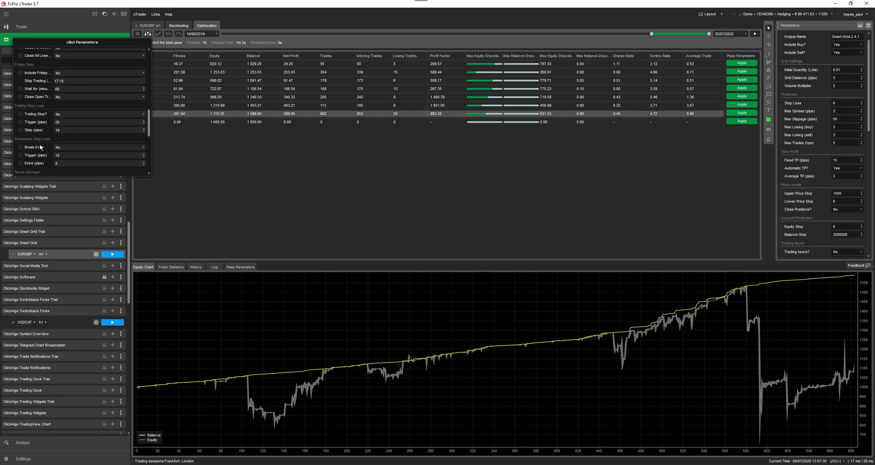
{"action": "scroll", "coordinate": [149, 133], "scroll_direction": "down", "scroll_amount": 1}
{"action": "scroll", "coordinate": [149, 133], "scroll_direction": "down", "scroll_amount": 1}
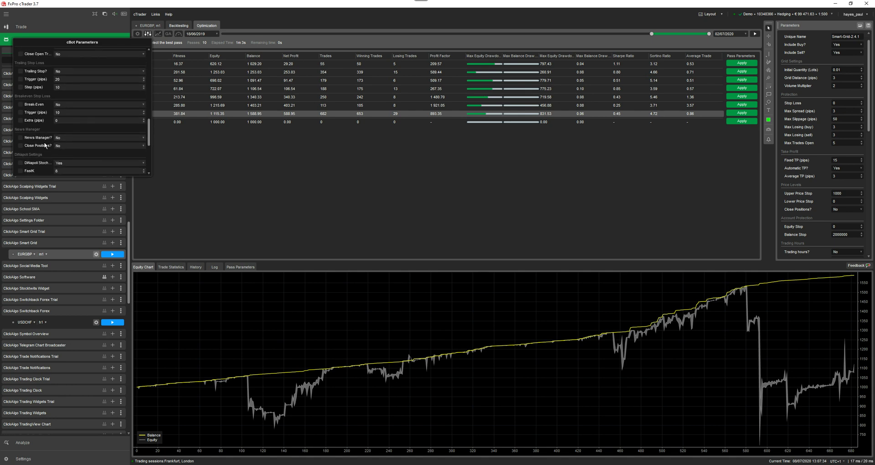
Close the parameters list, view Trade Statistics, then return to the Equity Chart
{"action": "left_click", "coordinate": [261, 375]}
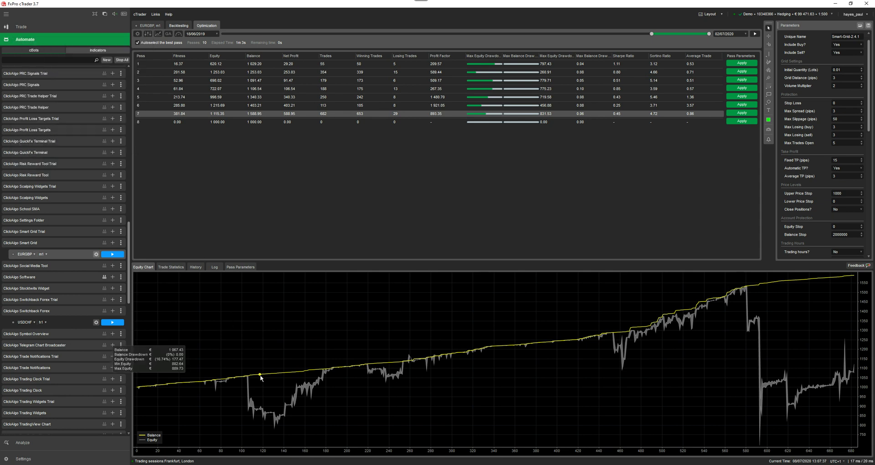
{"action": "left_click", "coordinate": [170, 267]}
{"action": "left_click", "coordinate": [147, 268]}
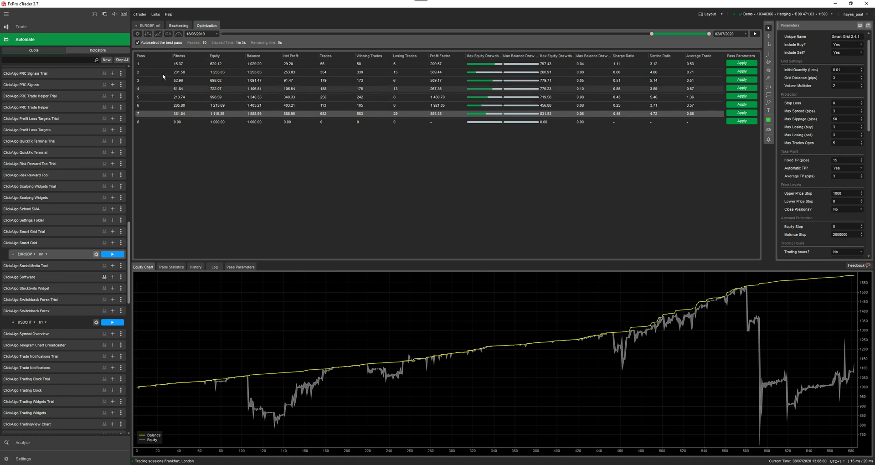
Optimize Fixed TP (pips) from 0 to 20 in steps of 1, leaving Automatic TP at Yes
{"action": "left_click", "coordinate": [148, 34]}
{"action": "scroll", "coordinate": [137, 160], "scroll_direction": "down", "scroll_amount": 5}
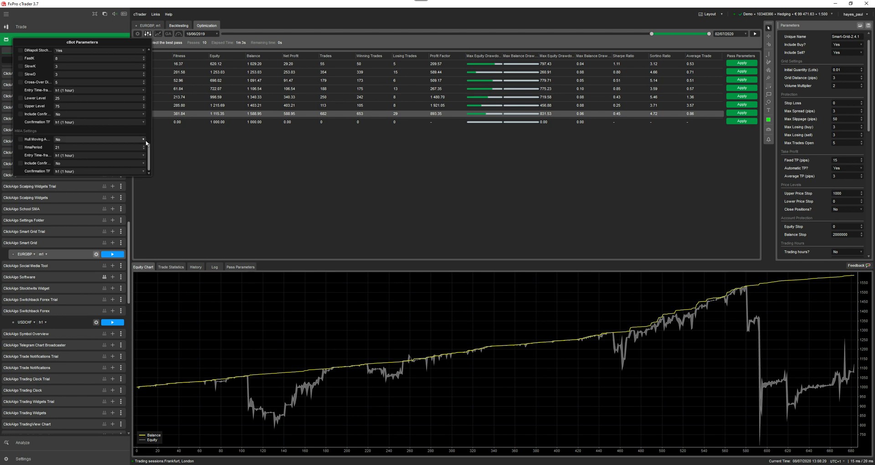
{"action": "left_click_drag", "start_coordinate": [149, 148], "coordinate": [144, 93]}
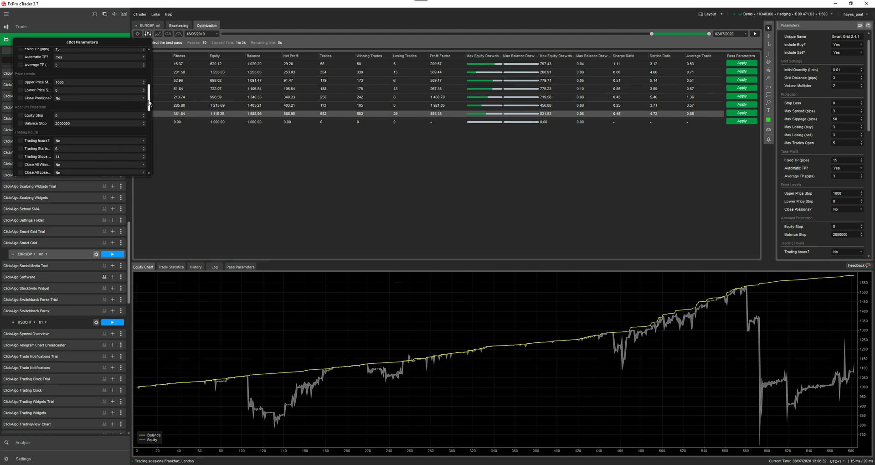
{"action": "left_click_drag", "start_coordinate": [150, 103], "coordinate": [149, 100]}
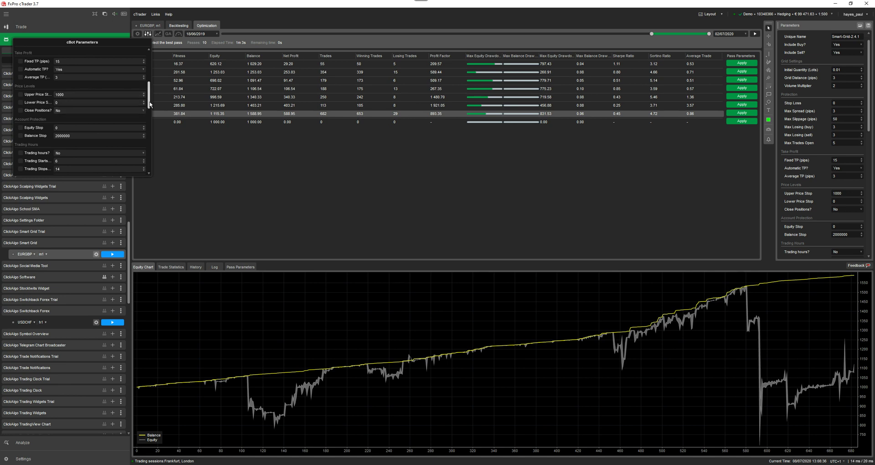
{"action": "scroll", "coordinate": [150, 98], "scroll_direction": "up", "scroll_amount": 1}
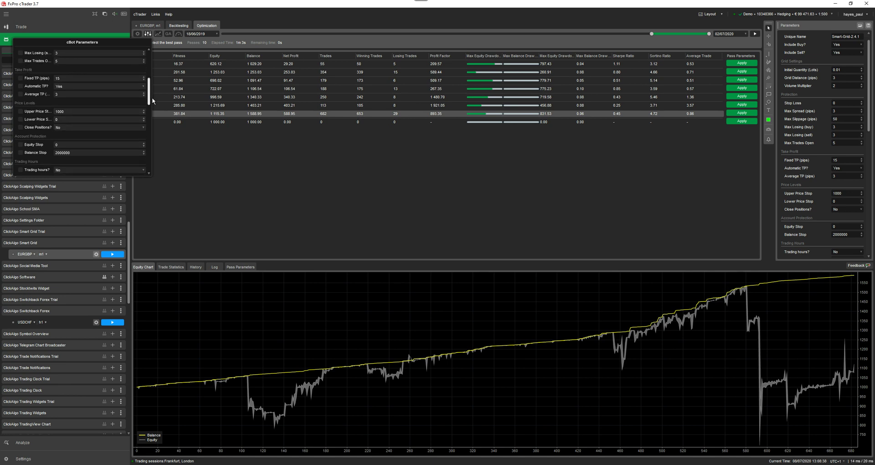
{"action": "scroll", "coordinate": [153, 99], "scroll_direction": "up", "scroll_amount": 1}
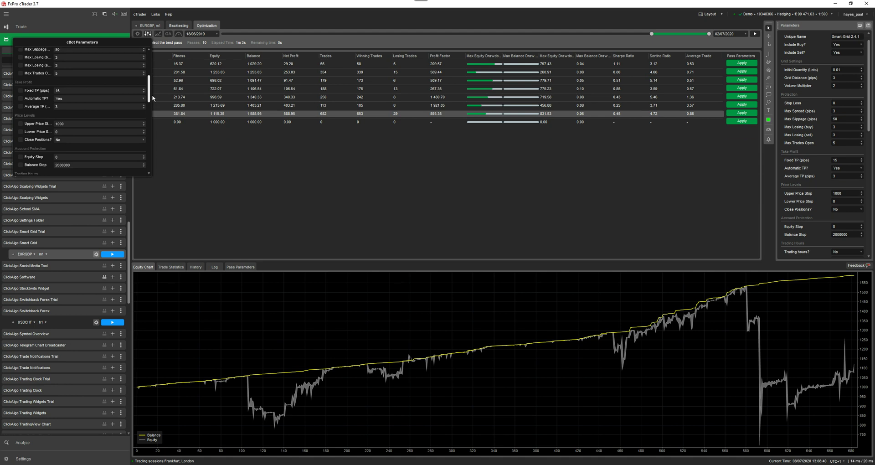
{"action": "left_click", "coordinate": [19, 90]}
{"action": "left_click", "coordinate": [20, 98]}
Fix Fixed TP at 15 and leave Average TP unoptimized
{"action": "left_click", "coordinate": [21, 91]}
{"action": "left_click", "coordinate": [20, 106]}
{"action": "left_click", "coordinate": [20, 107]}
{"action": "left_click_drag", "start_coordinate": [149, 91], "coordinate": [149, 80]}
Optimize Max Trades Open from 1 to 10, leaving Max Losing buy/sell fixed
{"action": "left_click", "coordinate": [23, 112]}
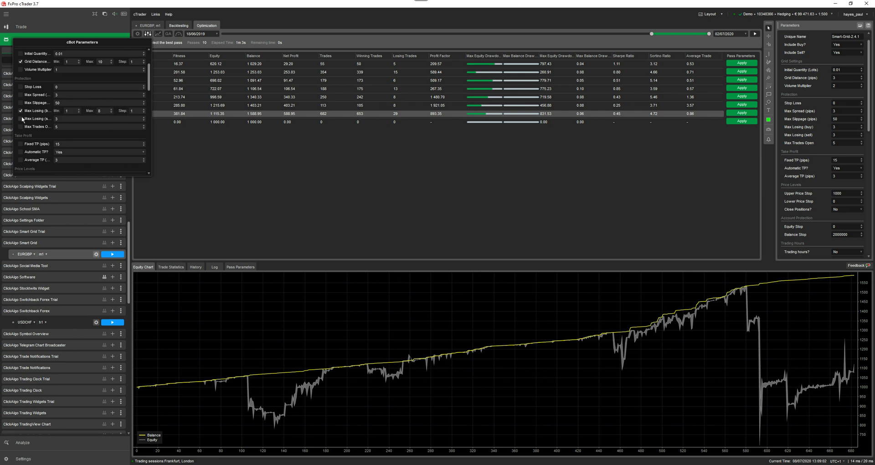
{"action": "left_click", "coordinate": [21, 119]}
{"action": "left_click", "coordinate": [21, 127]}
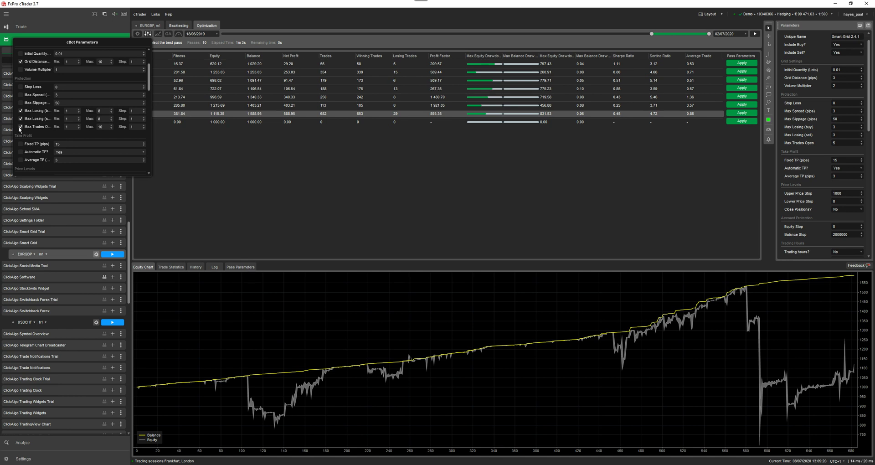
{"action": "left_click", "coordinate": [21, 119]}
{"action": "left_click", "coordinate": [21, 111]}
{"action": "scroll", "coordinate": [79, 129], "scroll_direction": "up", "scroll_amount": 3}
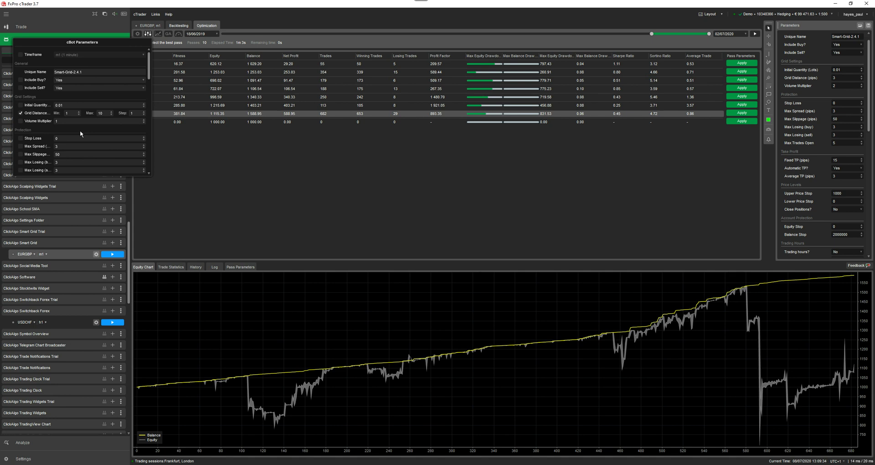
{"action": "left_click", "coordinate": [207, 212]}
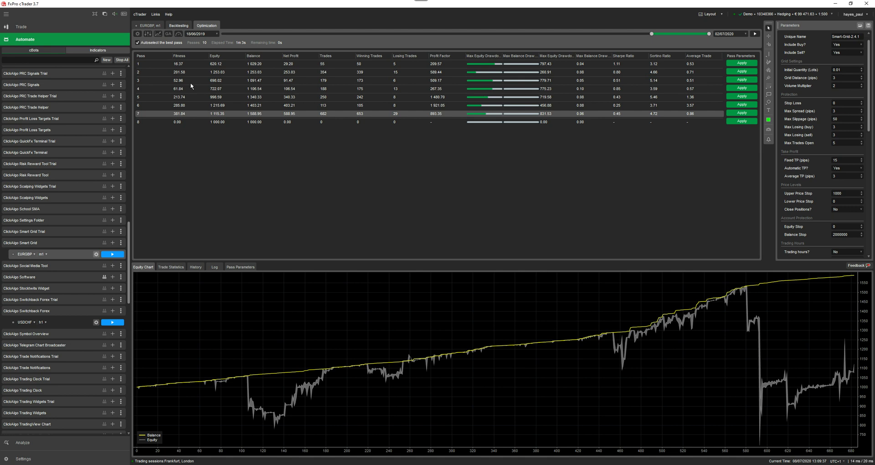
{"action": "left_click", "coordinate": [158, 34]}
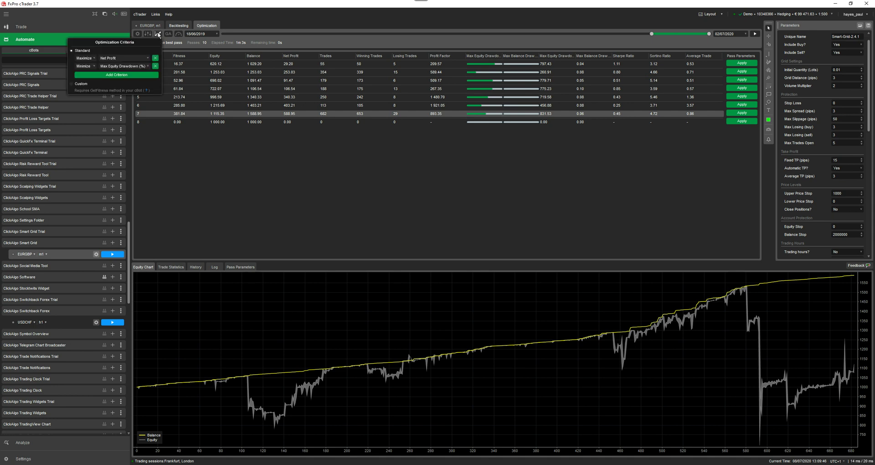
{"action": "left_click", "coordinate": [125, 75]}
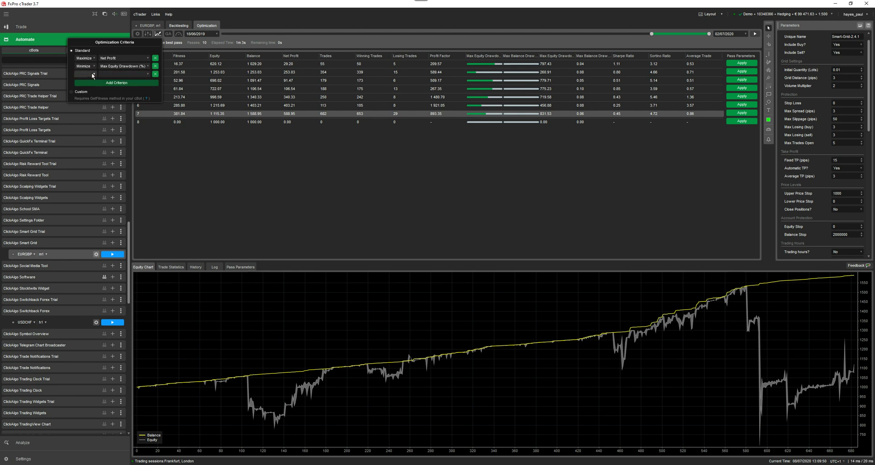
{"action": "left_click", "coordinate": [91, 73]}
{"action": "left_click", "coordinate": [86, 82]}
{"action": "left_click", "coordinate": [114, 74]}
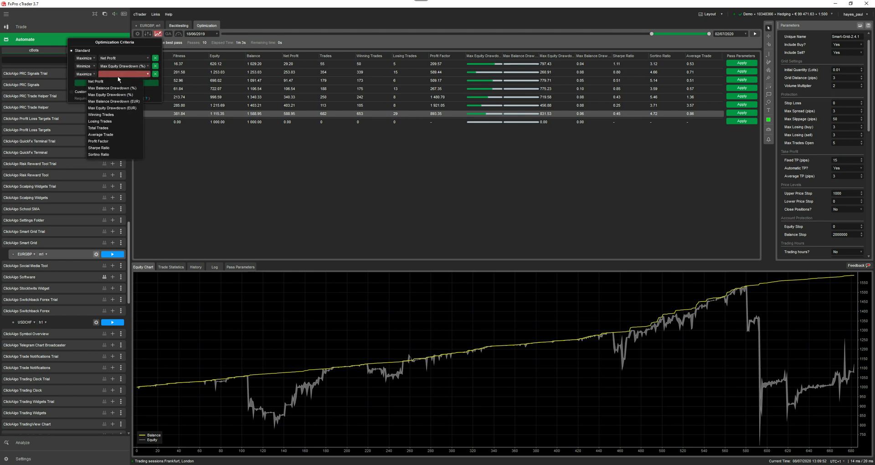
{"action": "left_click", "coordinate": [113, 115]}
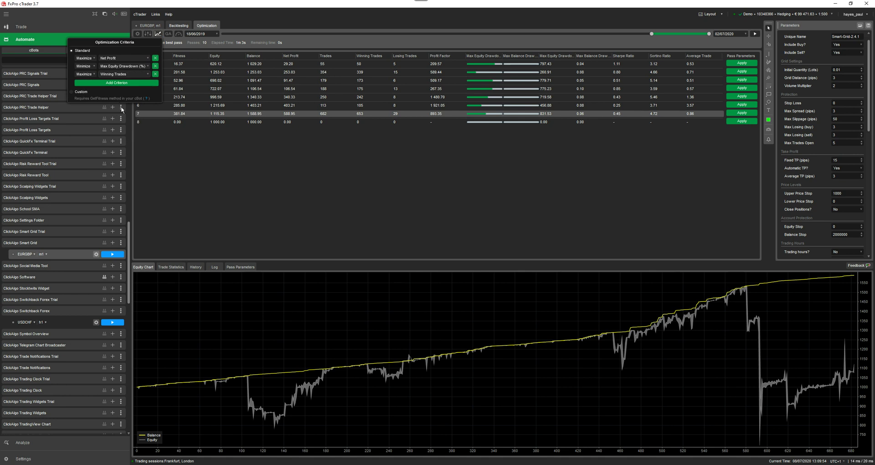
{"action": "left_click", "coordinate": [155, 74]}
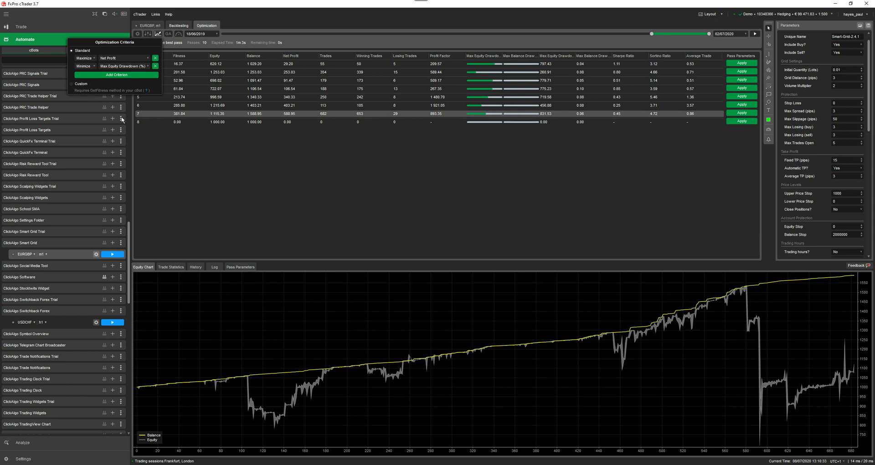
{"action": "left_click", "coordinate": [163, 142]}
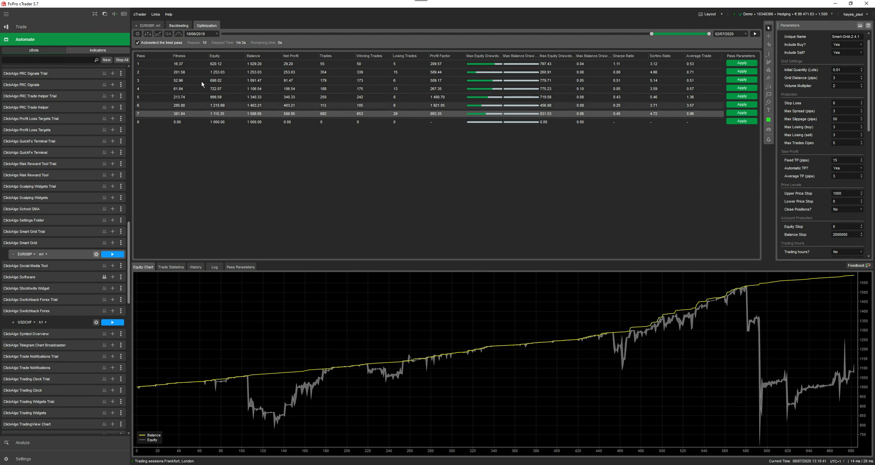
Review the GA optimization methods, then set the CPU resources slider to 75%
{"action": "left_click", "coordinate": [169, 35]}
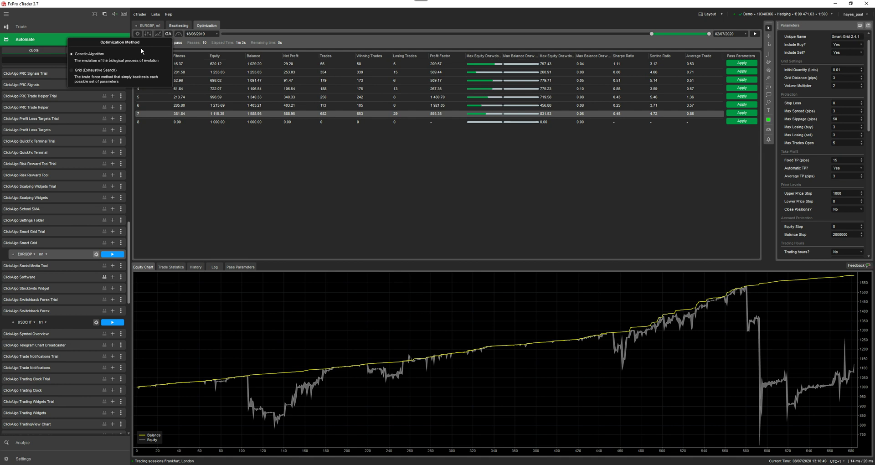
{"action": "mouse_move", "coordinate": [179, 36]}
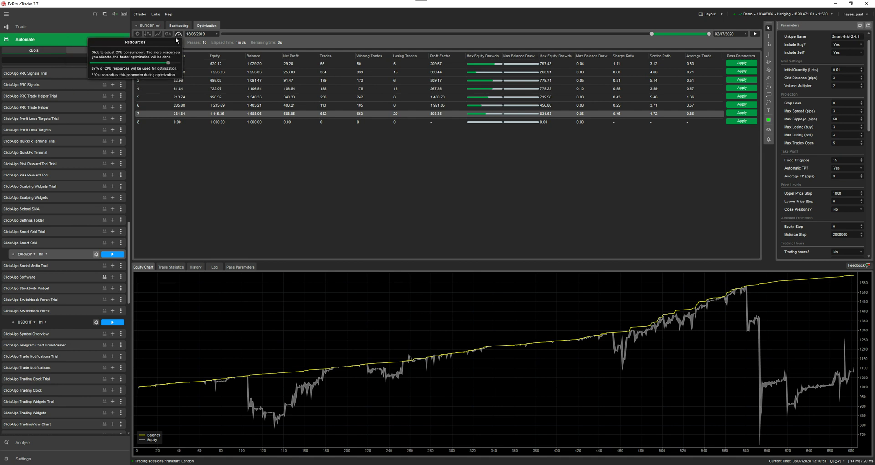
{"action": "left_click_drag", "start_coordinate": [169, 63], "coordinate": [180, 63]}
{"action": "left_click_drag", "start_coordinate": [179, 64], "coordinate": [148, 62]}
{"action": "left_click_drag", "start_coordinate": [150, 65], "coordinate": [158, 66]}
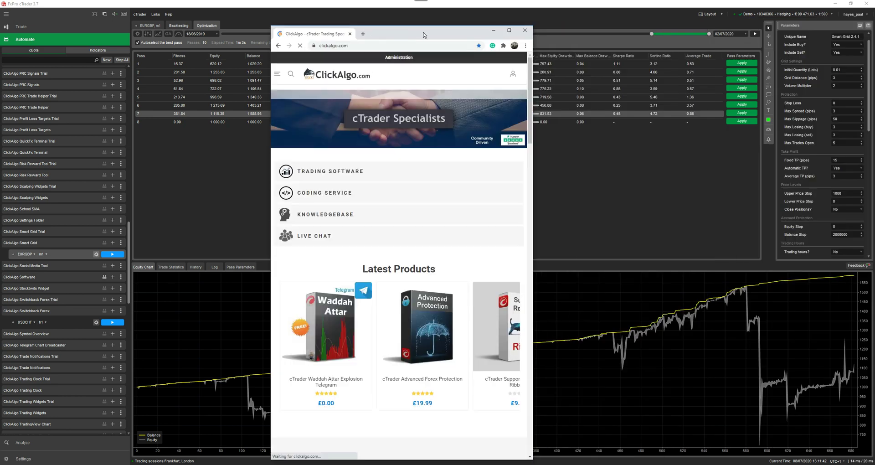
Maximize the ClickAlgo browser window and browse down to Latest Products and back to the top
{"action": "double_click", "coordinate": [420, 28]}
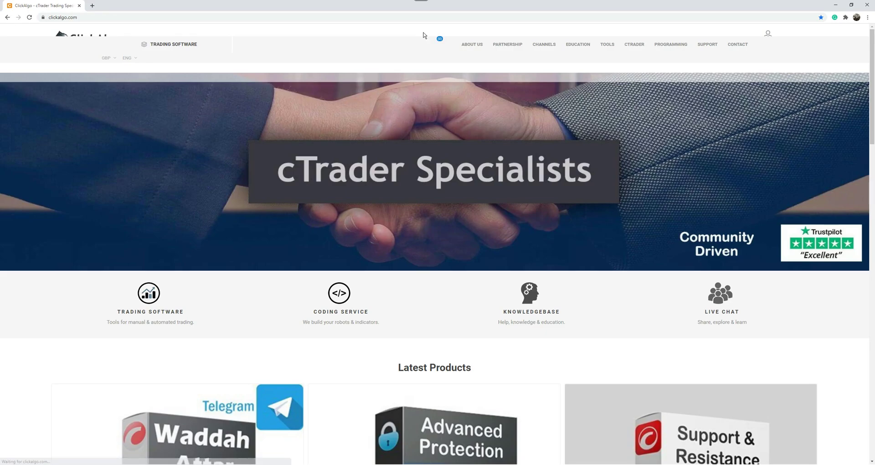
{"action": "scroll", "coordinate": [542, 219], "scroll_direction": "down", "scroll_amount": 5}
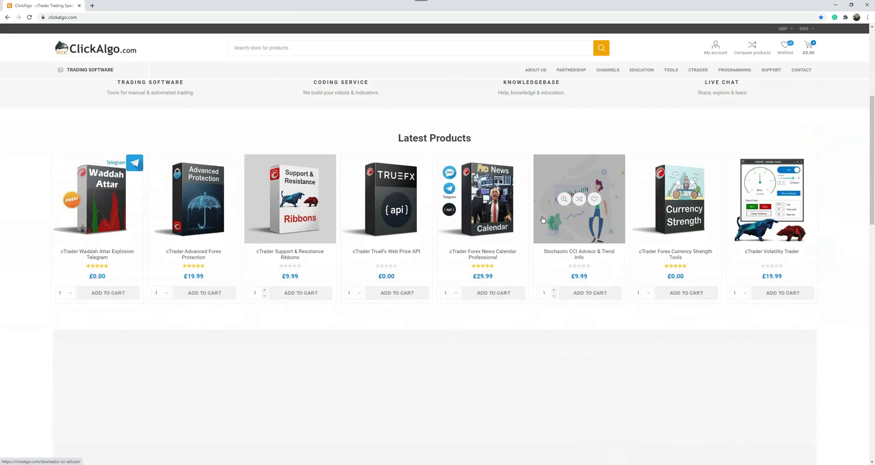
{"action": "scroll", "coordinate": [542, 219], "scroll_direction": "down", "scroll_amount": 2}
{"action": "scroll", "coordinate": [542, 215], "scroll_direction": "up", "scroll_amount": 1}
{"action": "scroll", "coordinate": [542, 214], "scroll_direction": "up", "scroll_amount": 5}
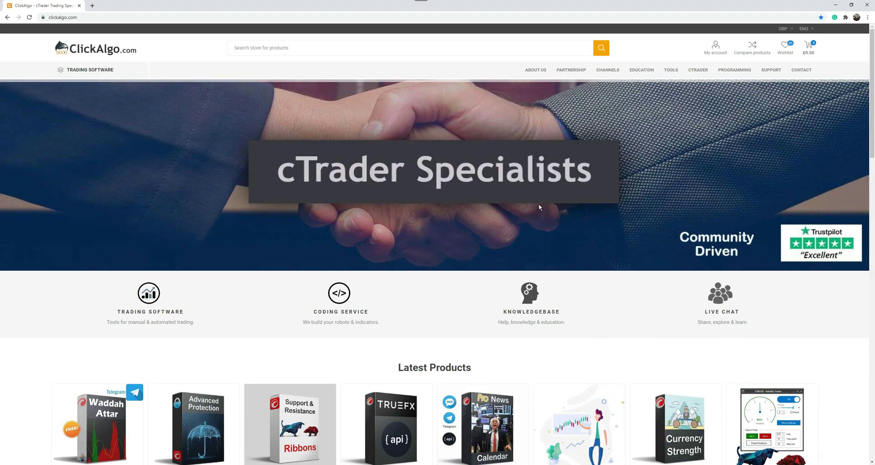